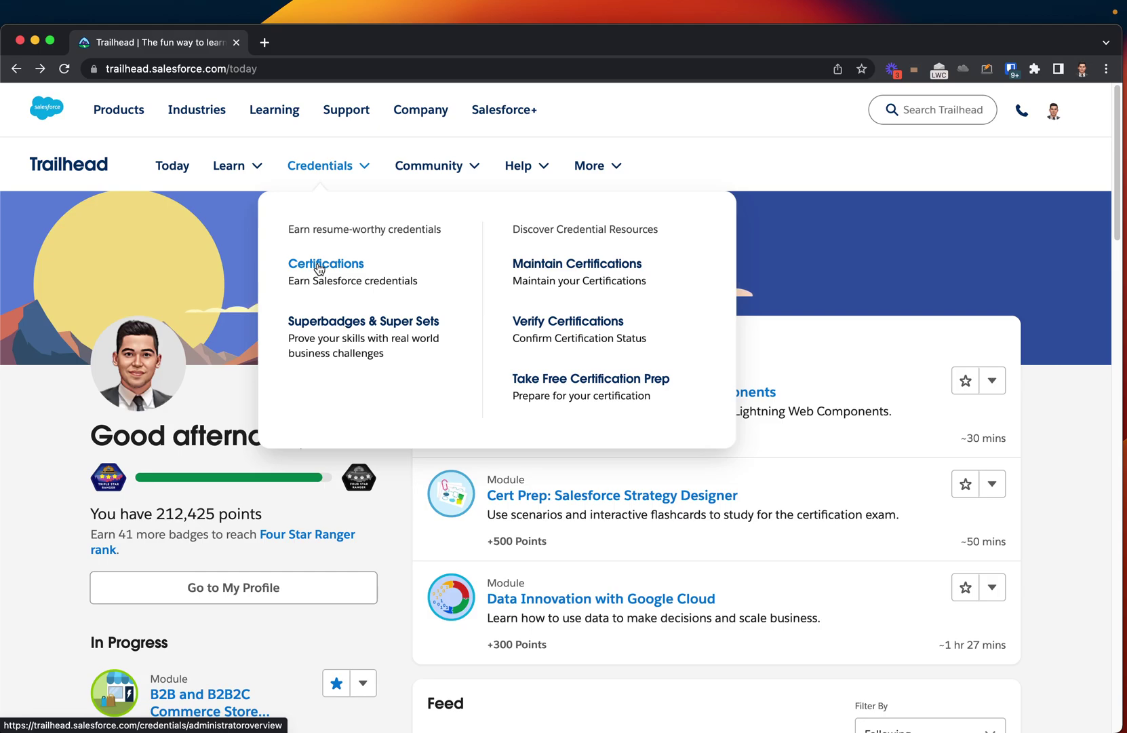
# Step: Open the Certifications overview under Credentials and look through the Administrator credentials offered there
pyautogui.click(328, 269)
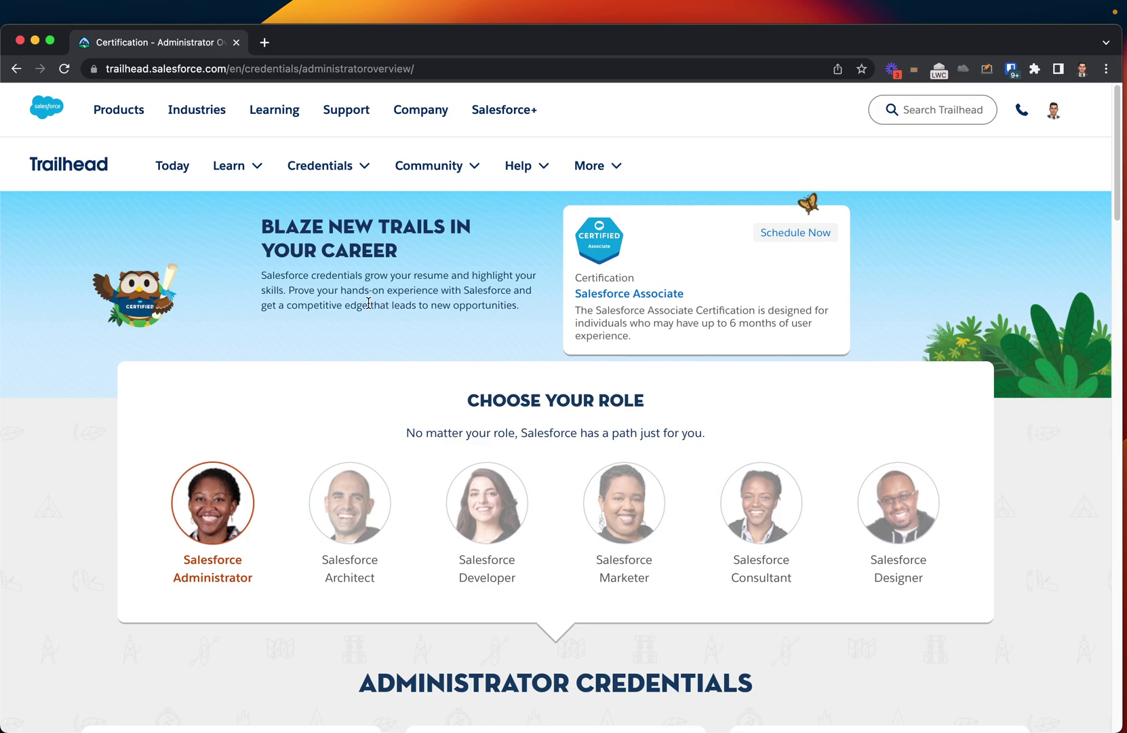
pyautogui.scroll(-6, 325, 332)
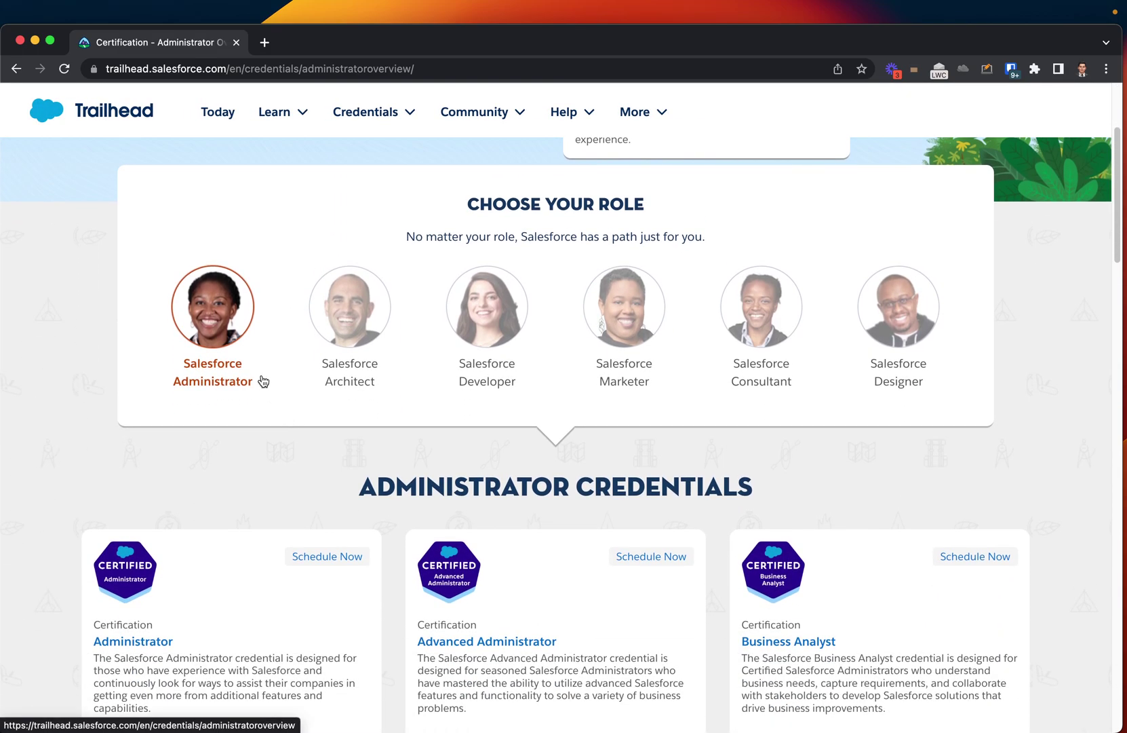
pyautogui.scroll(-1, 244, 373)
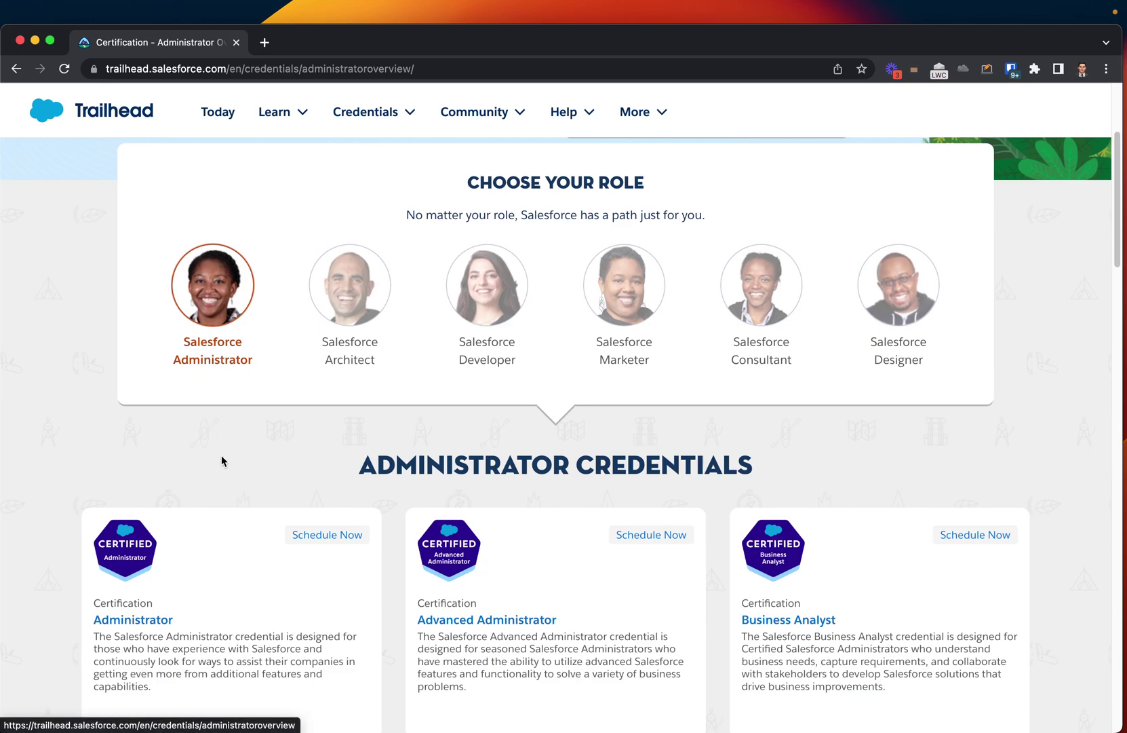
pyautogui.scroll(-5, 221, 458)
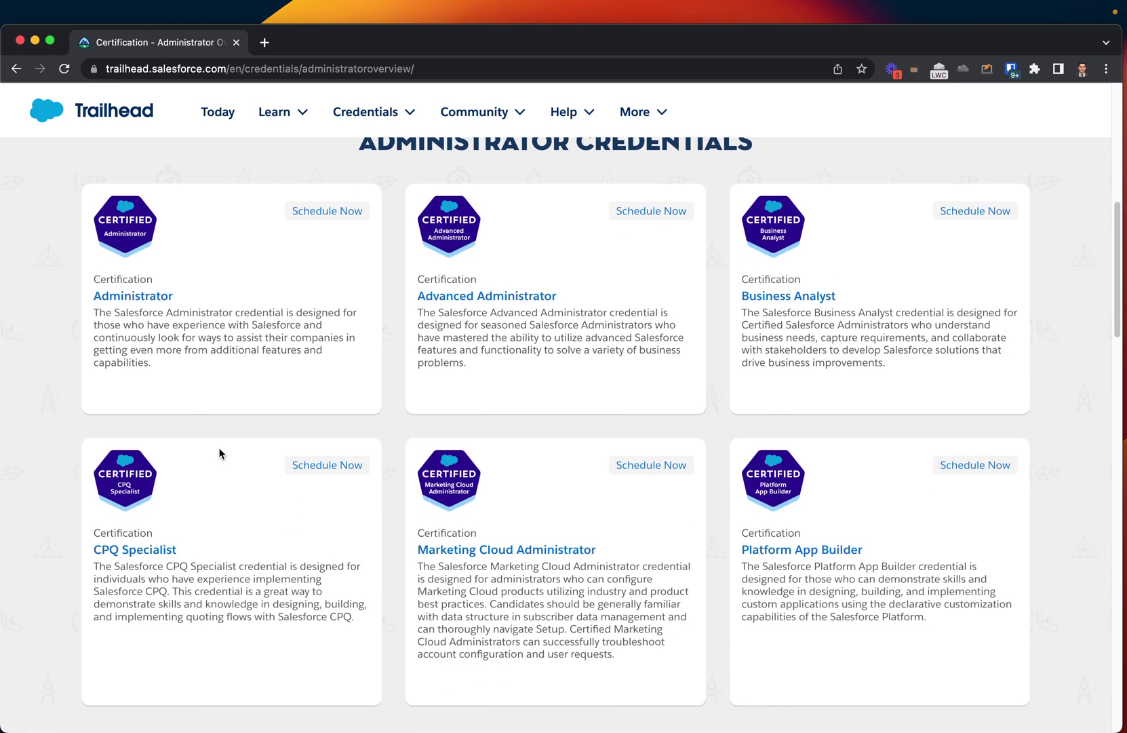
pyautogui.scroll(-2, 224, 443)
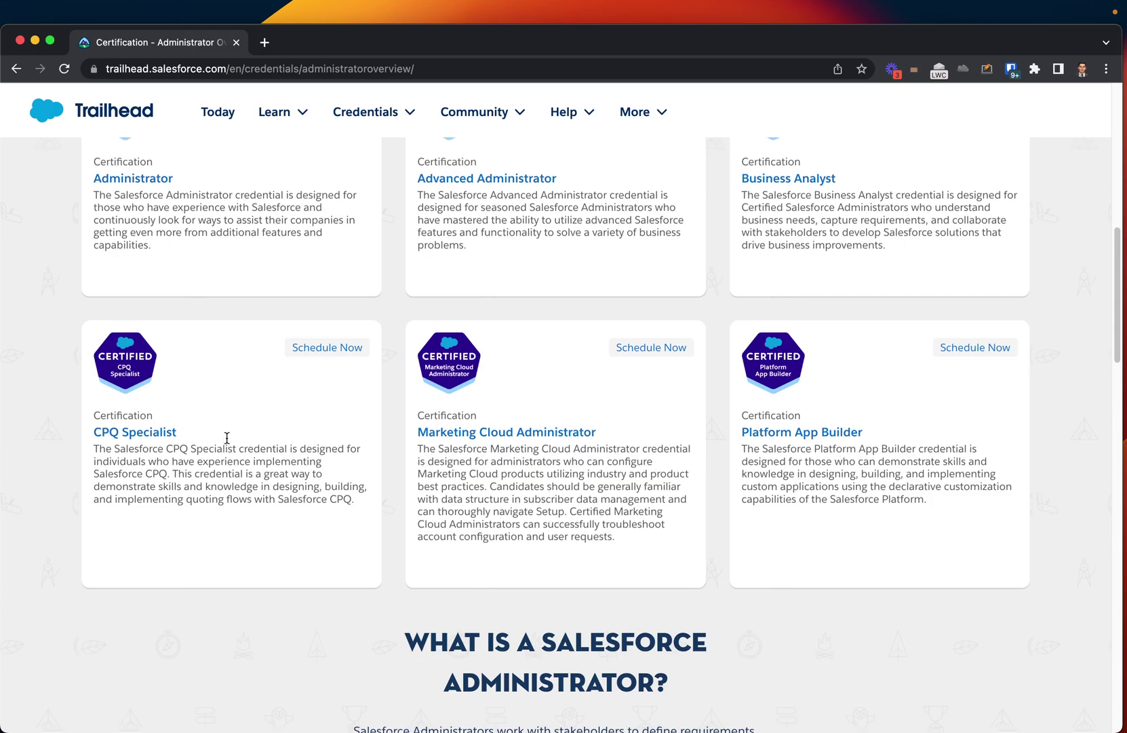
pyautogui.scroll(1, 227, 443)
pyautogui.scroll(5, 227, 443)
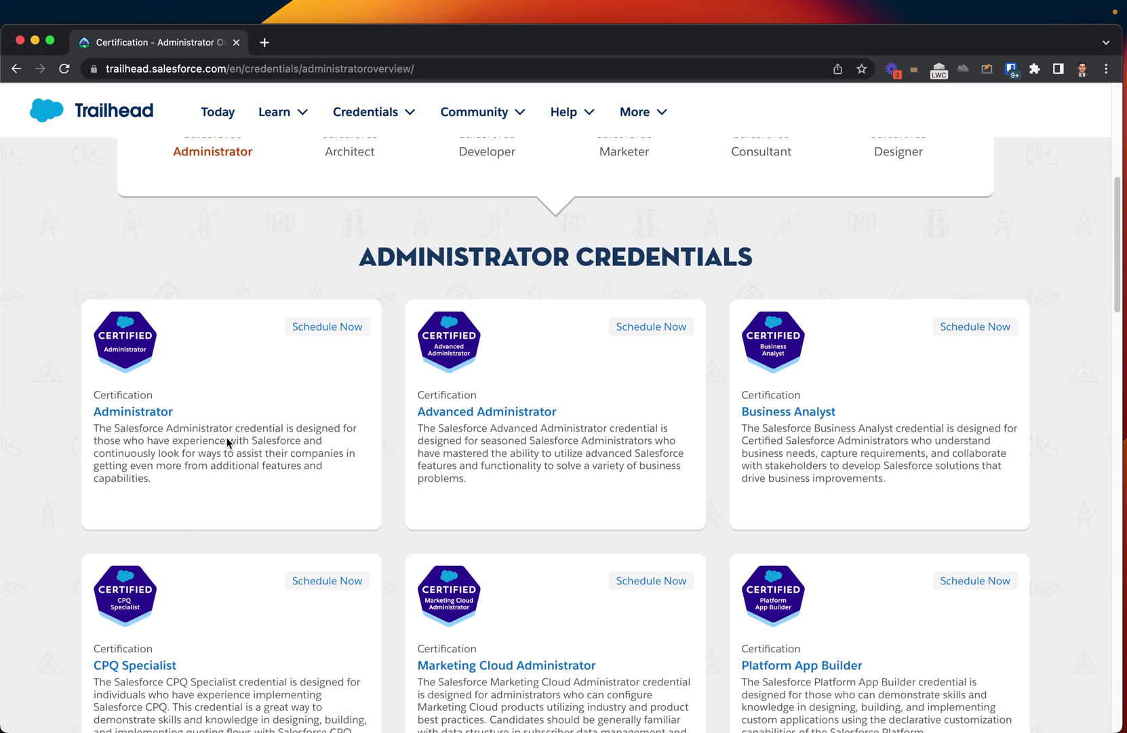
pyautogui.scroll(2, 227, 443)
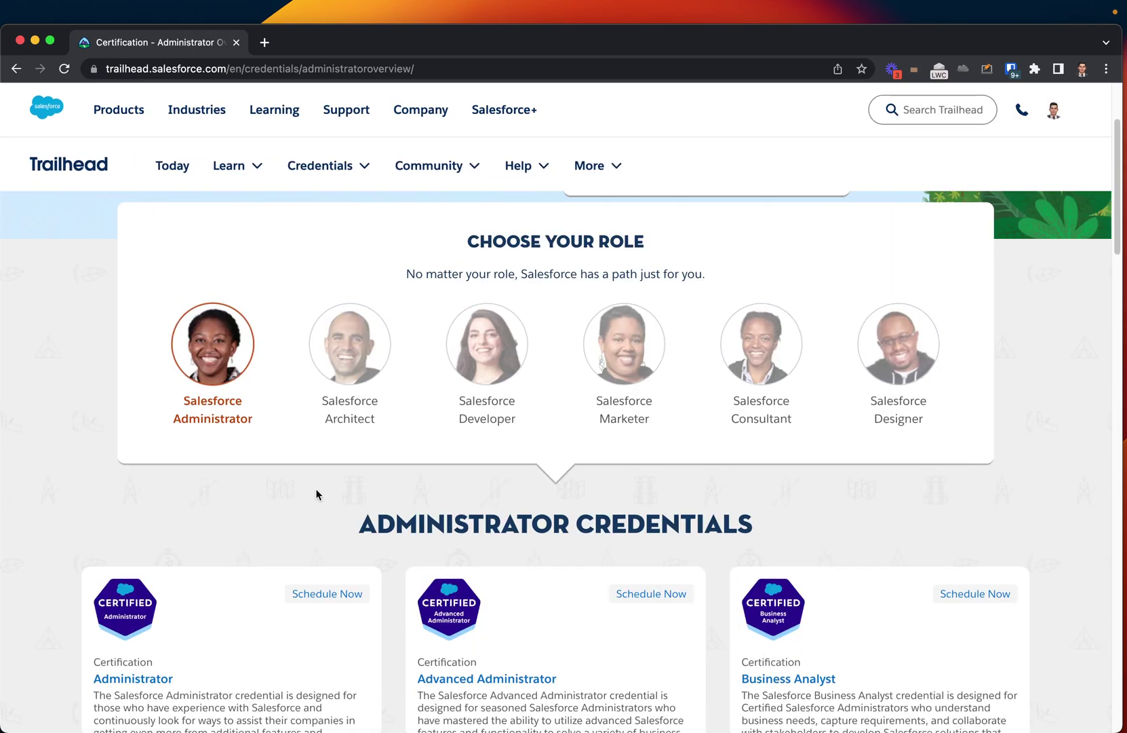
# Step: Switch the role to Salesforce Architect and skim its overview
pyautogui.click(346, 366)
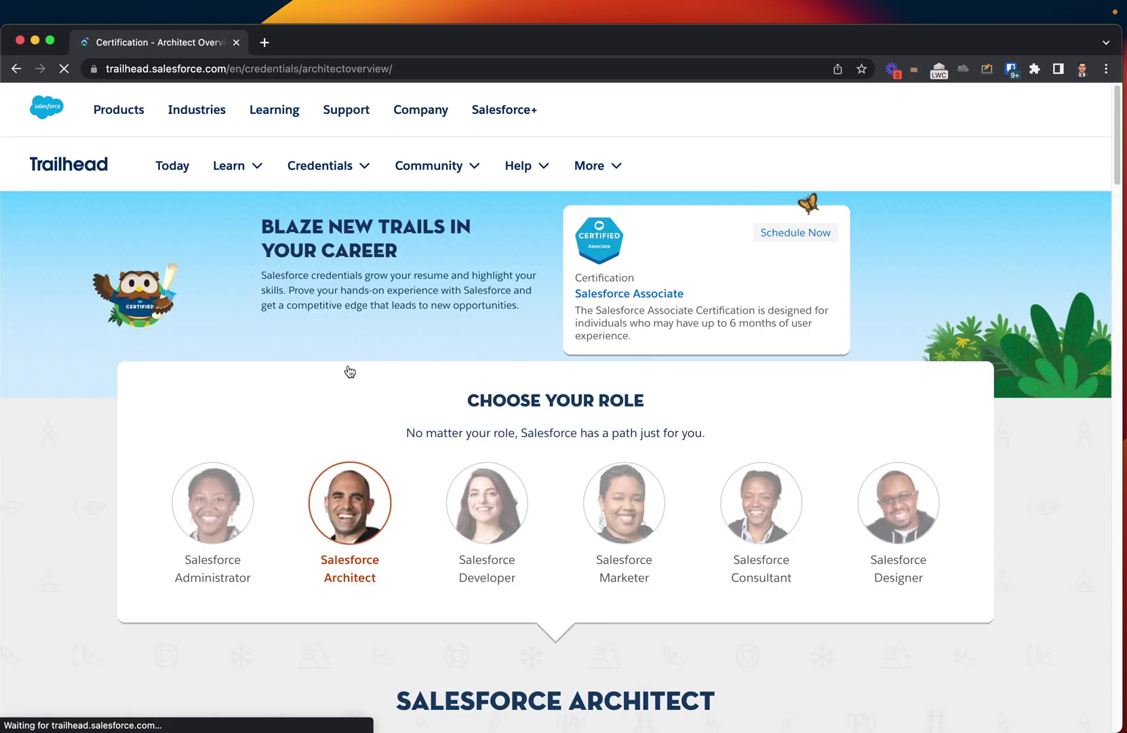
pyautogui.scroll(-10, 385, 504)
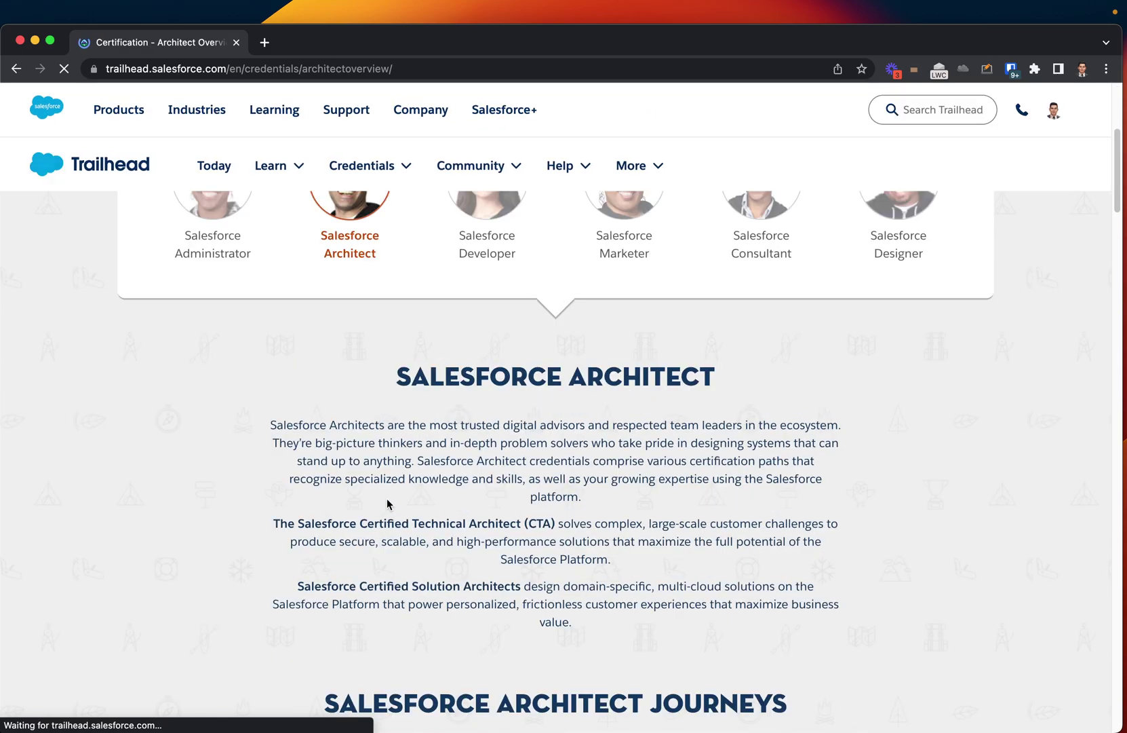
pyautogui.scroll(5, 387, 504)
# Step: Switch the role to Salesforce Developer and browse its certification cards
pyautogui.click(540, 505)
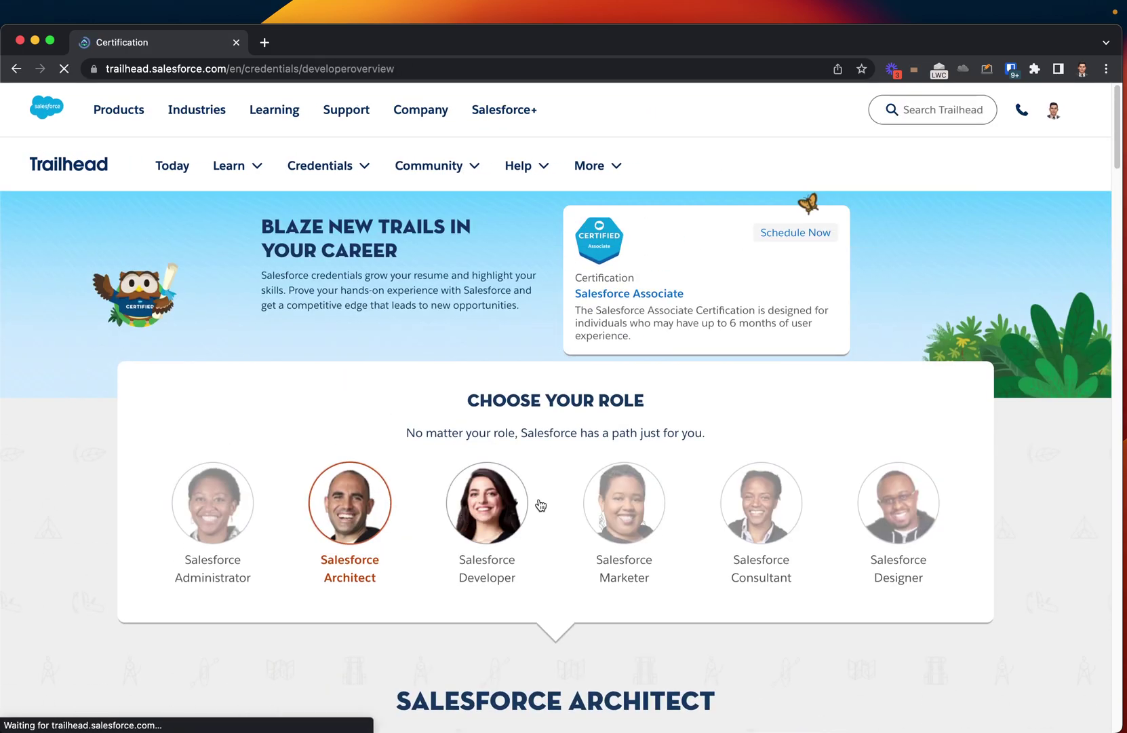
pyautogui.scroll(-10, 535, 503)
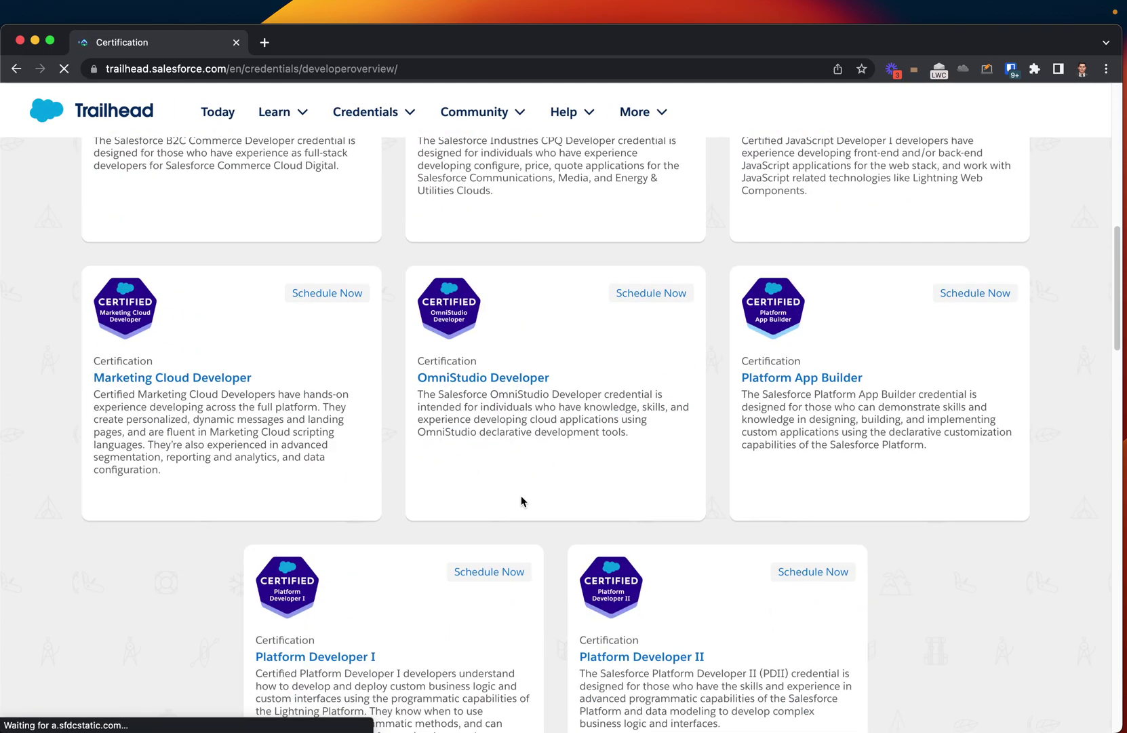
pyautogui.scroll(3, 521, 501)
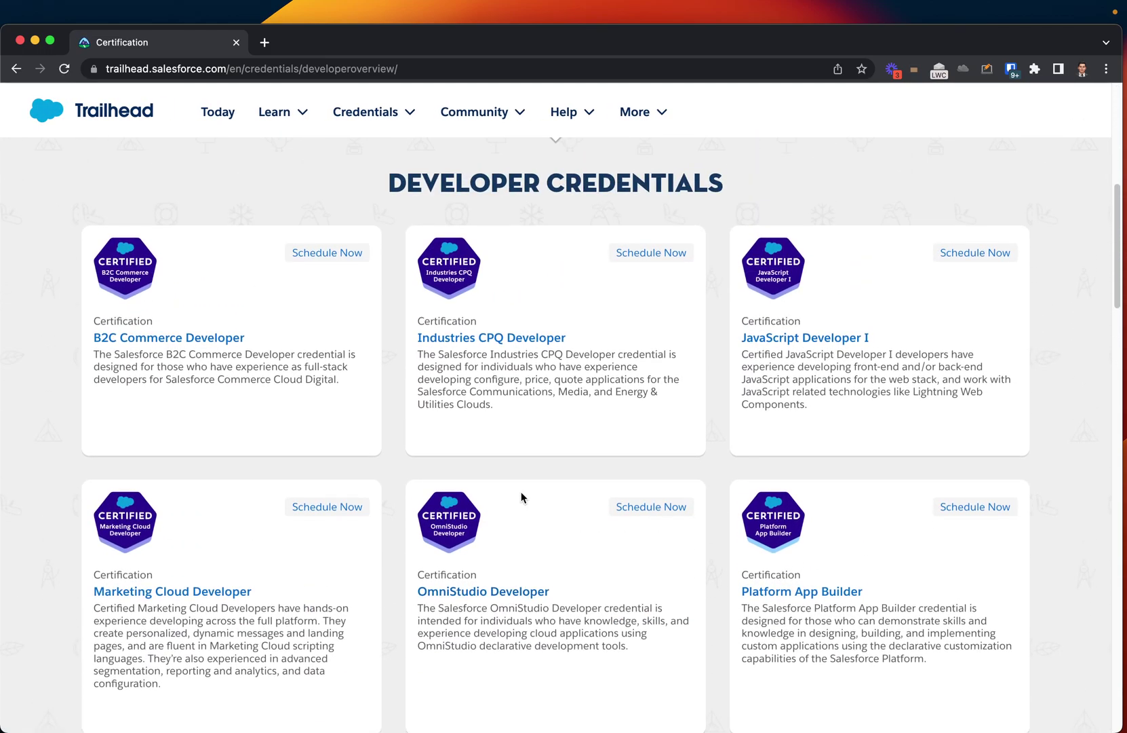
pyautogui.scroll(-4, 522, 497)
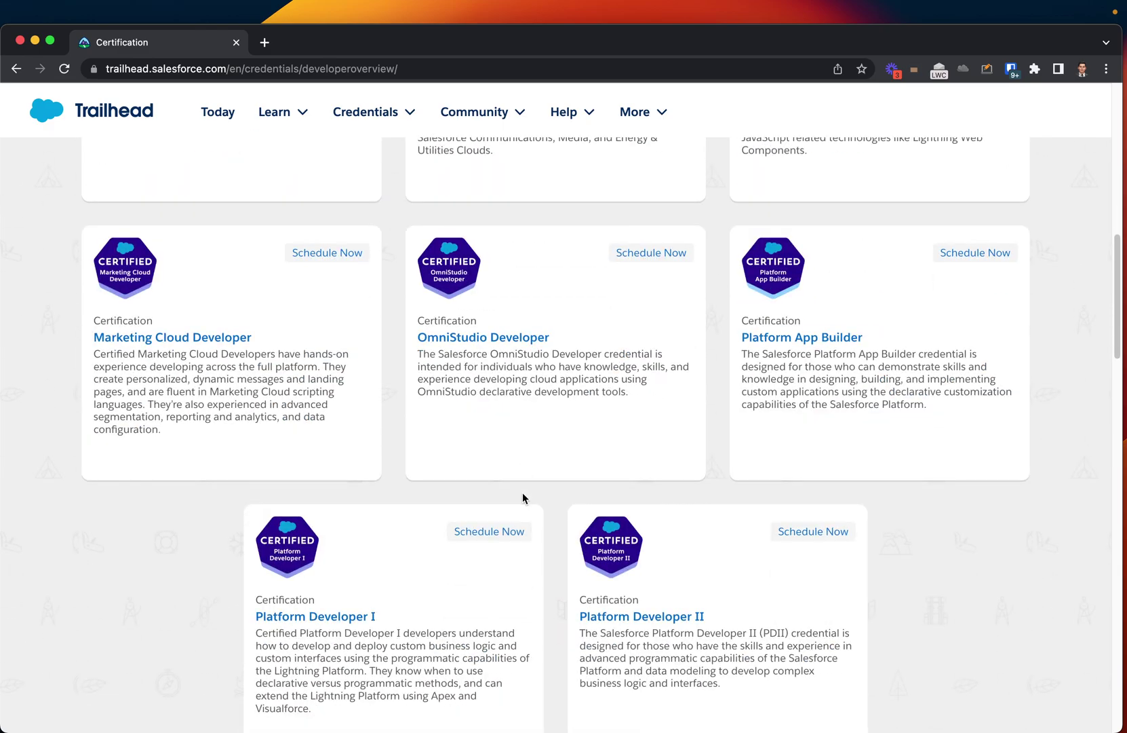
pyautogui.scroll(-2, 524, 496)
# Step: Highlight the Platform Developer I, Platform Developer II, OmniStudio Developer and Platform App Builder titles one after another
pyautogui.moveTo(252, 509); pyautogui.dragTo(387, 513)
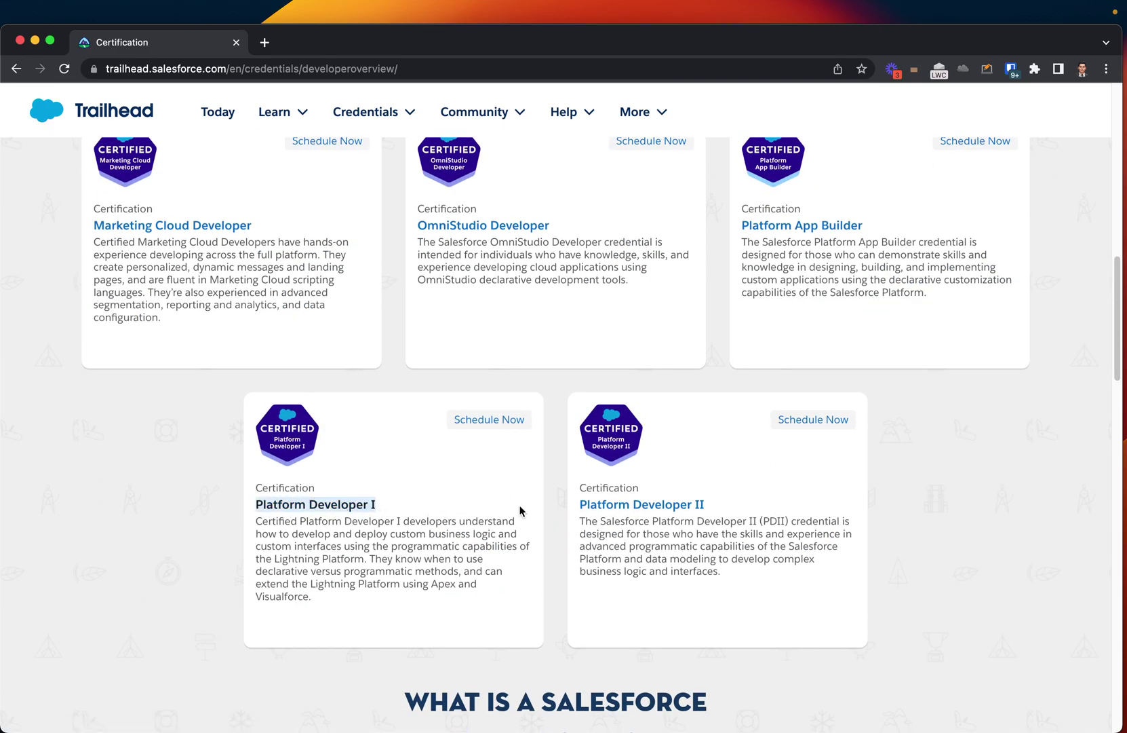
pyautogui.moveTo(577, 506); pyautogui.dragTo(725, 507)
pyautogui.scroll(2, 665, 484)
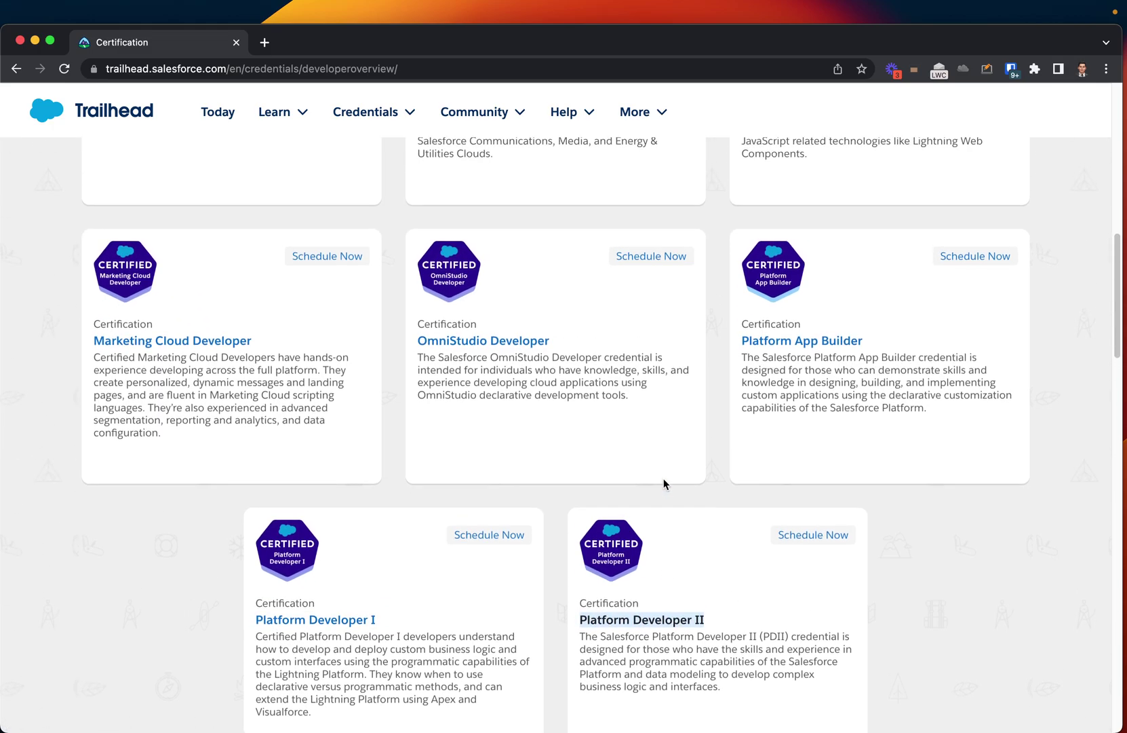
pyautogui.scroll(2, 668, 484)
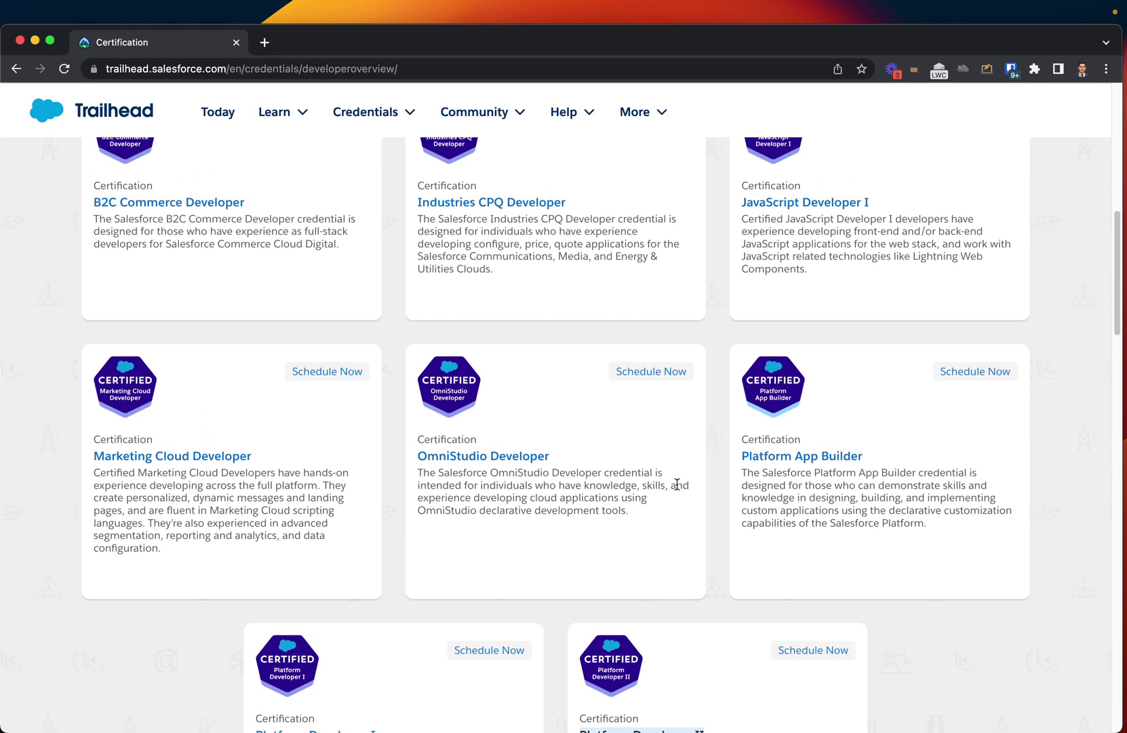
pyautogui.scroll(1, 679, 483)
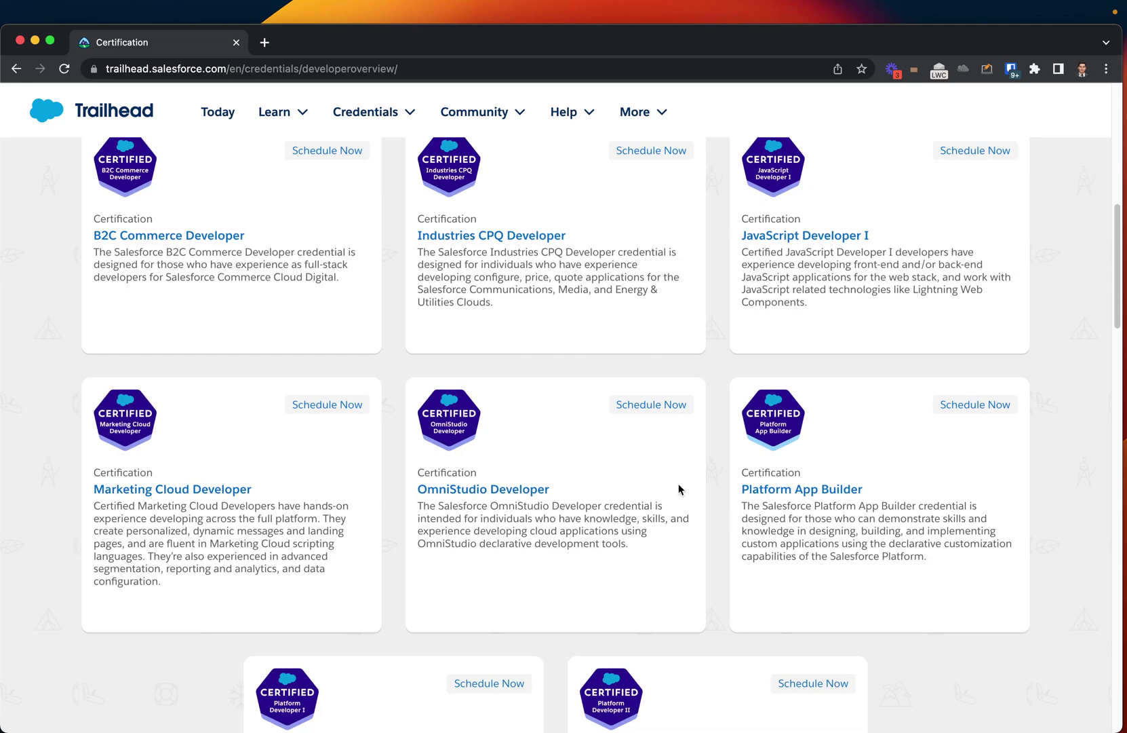
pyautogui.moveTo(551, 489); pyautogui.dragTo(414, 494)
pyautogui.moveTo(736, 496); pyautogui.dragTo(867, 494)
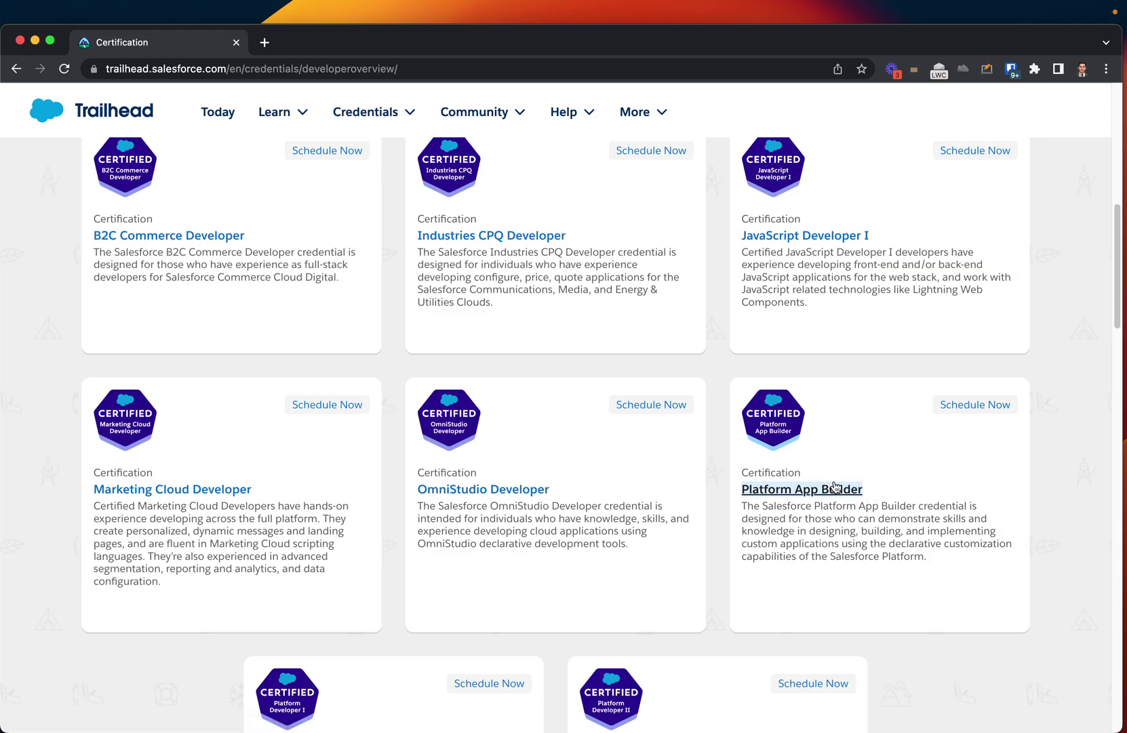
# Step: Switch the role to Salesforce Consultant and highlight the Experience Cloud Consultant, Education Cloud Consultant and Business Analyst titles in turn
pyautogui.scroll(10, 837, 486)
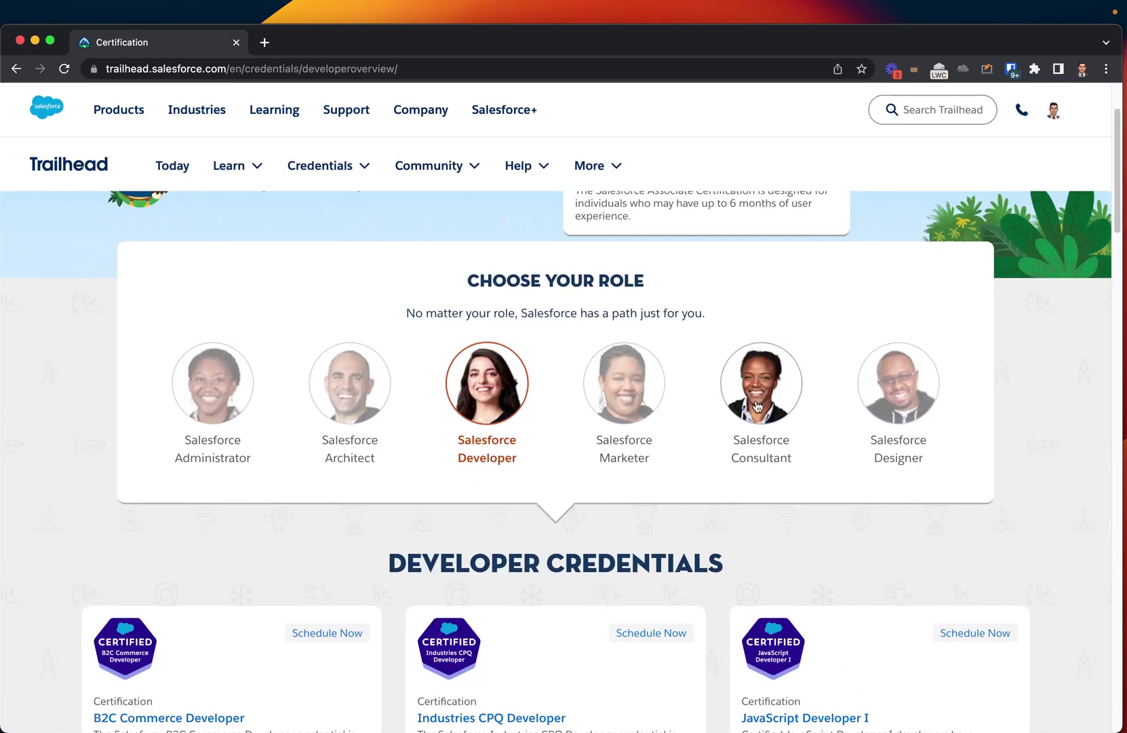
pyautogui.click(775, 398)
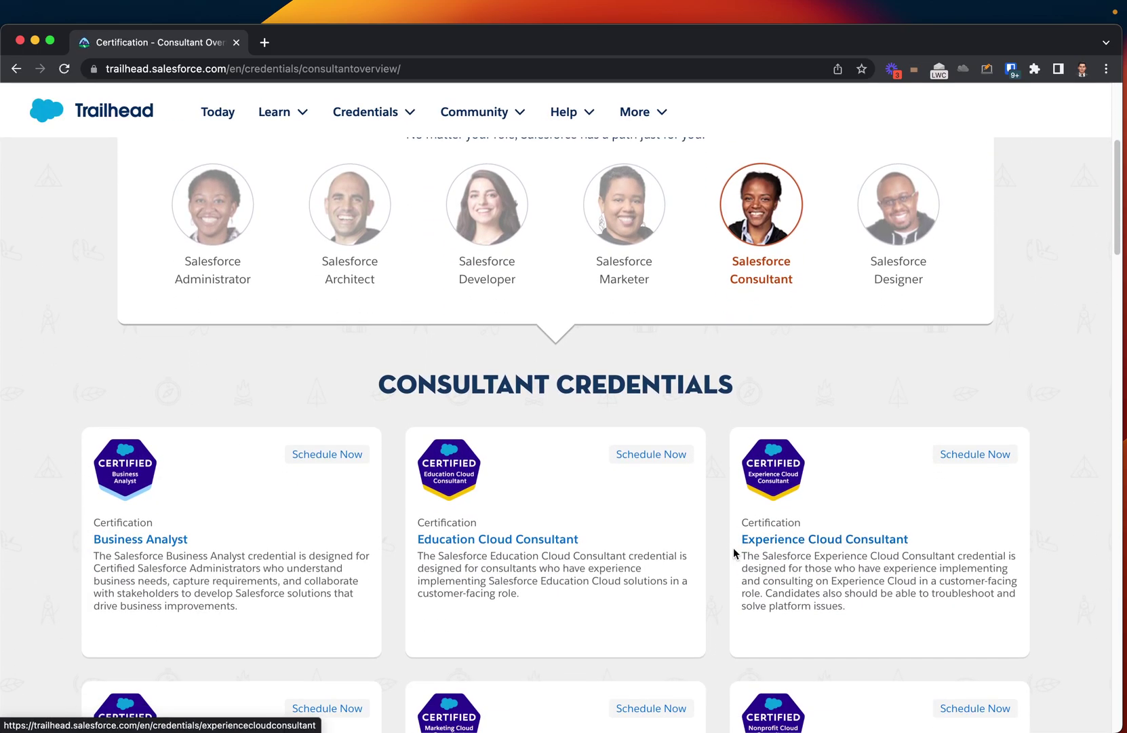
pyautogui.moveTo(946, 544); pyautogui.dragTo(739, 543)
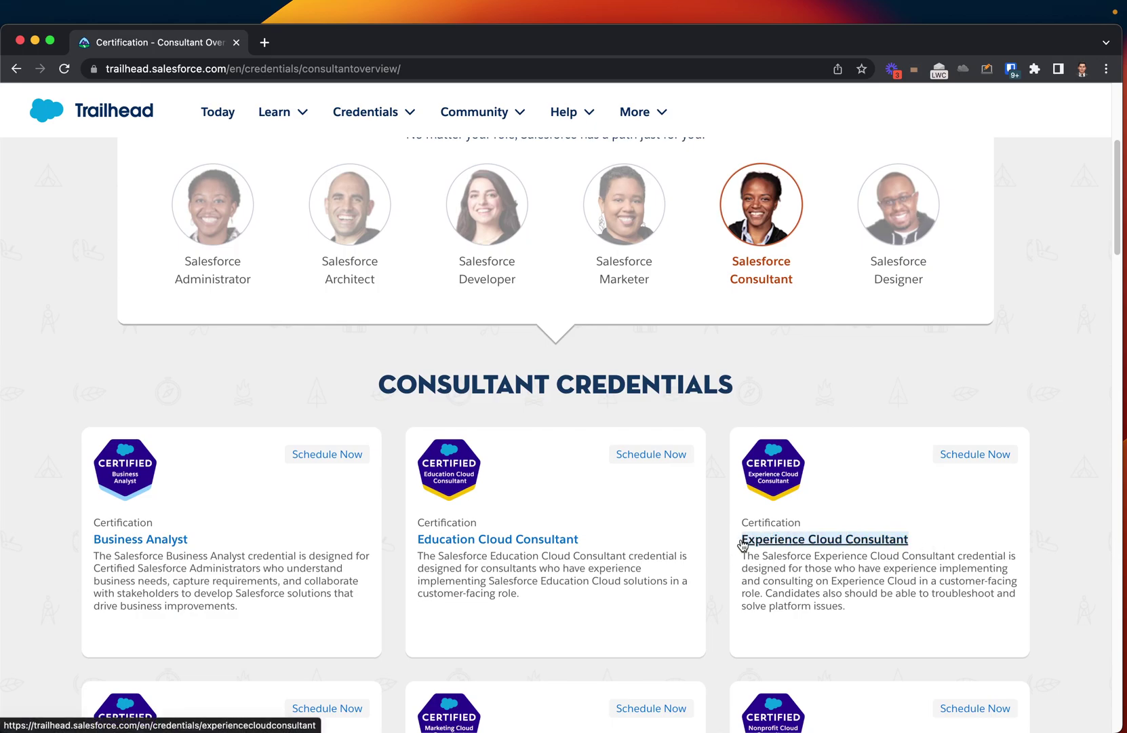
pyautogui.scroll(-2, 618, 549)
pyautogui.moveTo(598, 461); pyautogui.dragTo(419, 453)
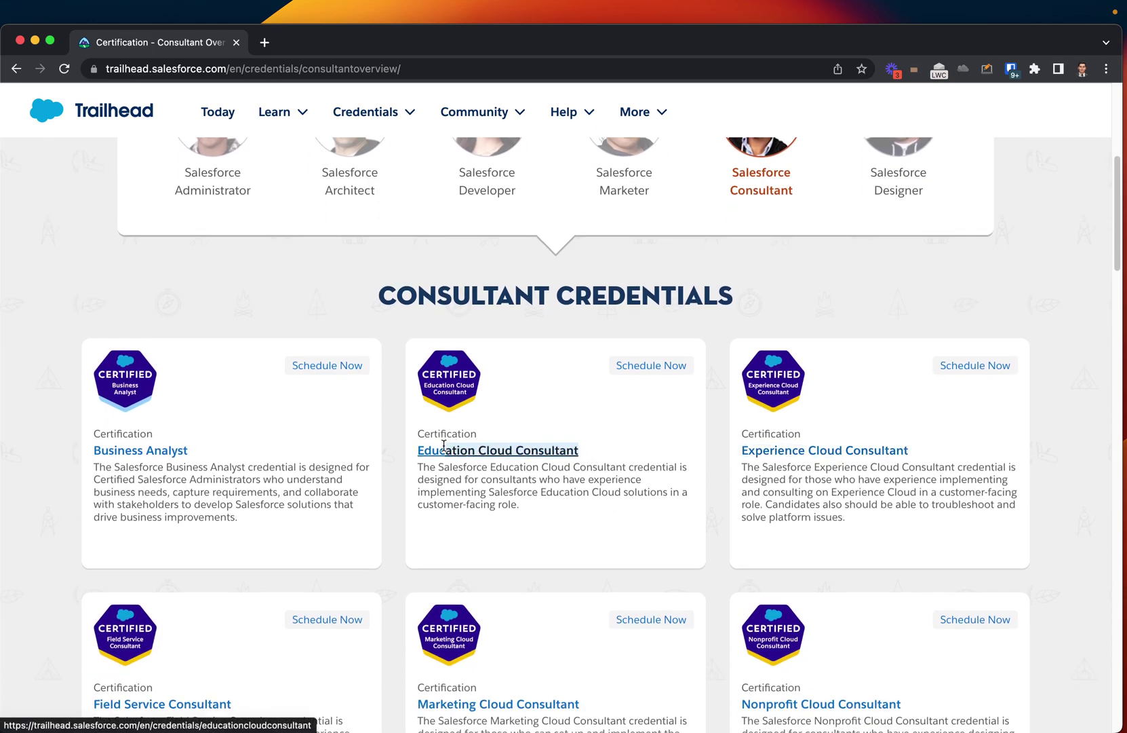
pyautogui.moveTo(245, 453); pyautogui.dragTo(95, 453)
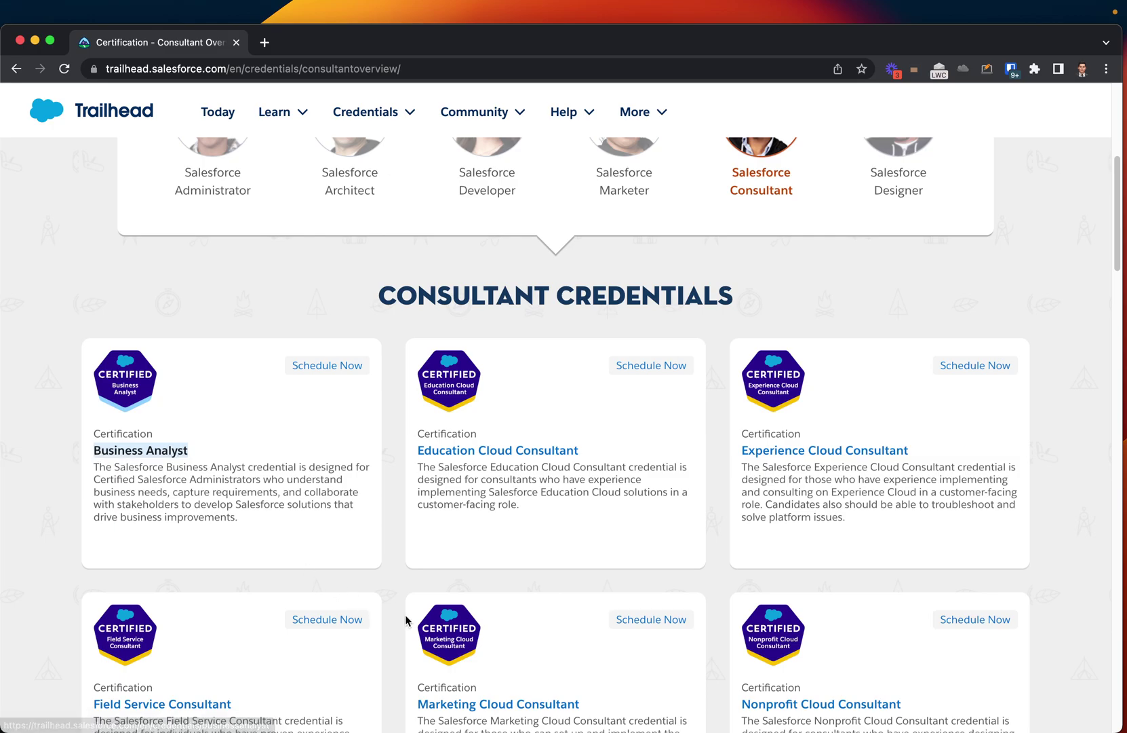
# Step: Browse the remaining consultant credentials, highlighting the Tableau CRM & Einstein Discovery Consultant and Sales Cloud Consultant titles, and clear the selection
pyautogui.scroll(-5, 418, 621)
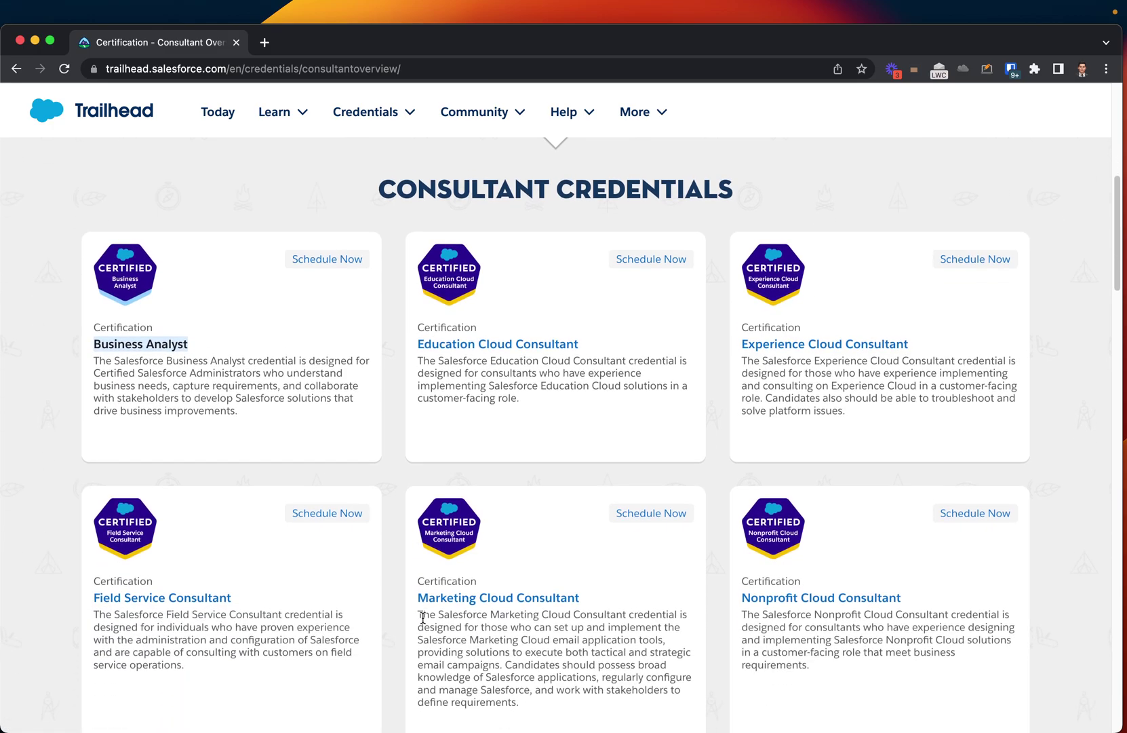
pyautogui.scroll(-5, 432, 620)
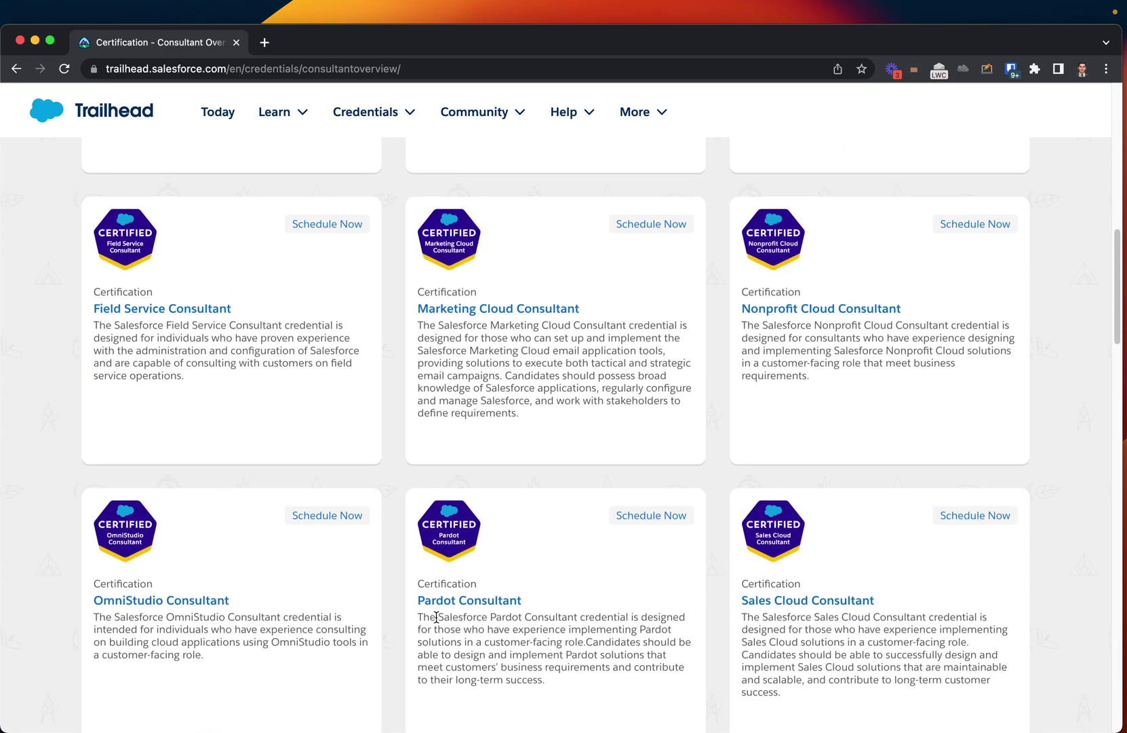
pyautogui.scroll(-2, 610, 578)
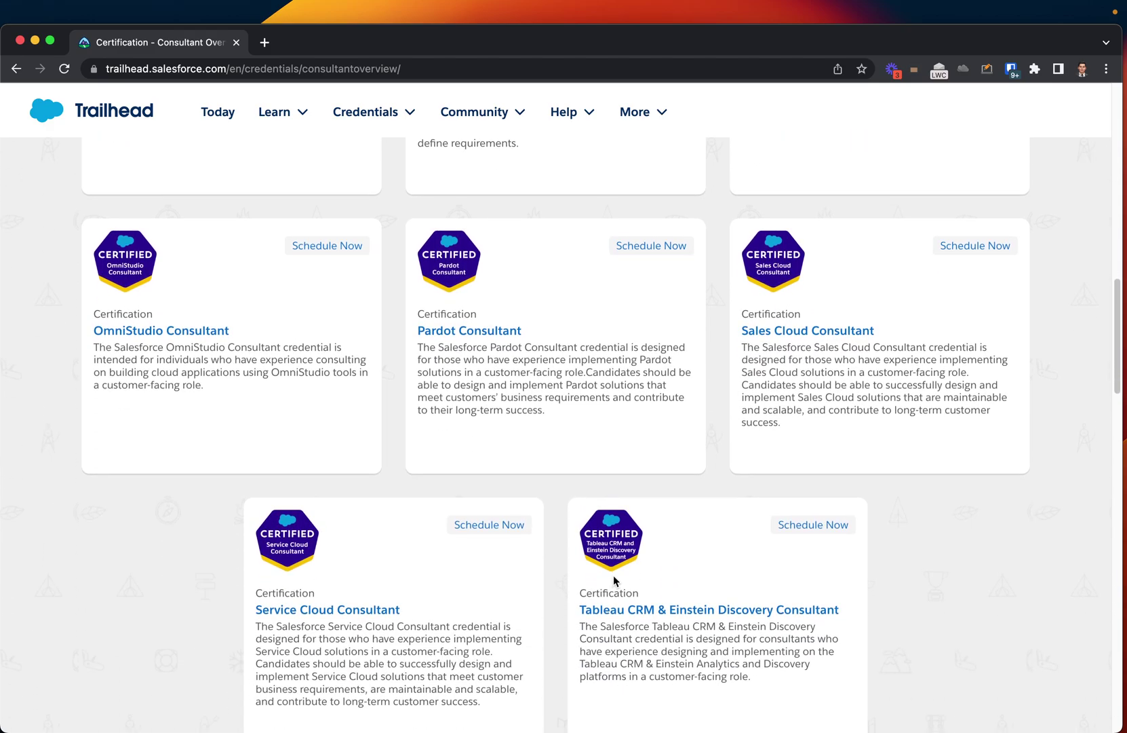
pyautogui.moveTo(572, 612); pyautogui.dragTo(864, 608)
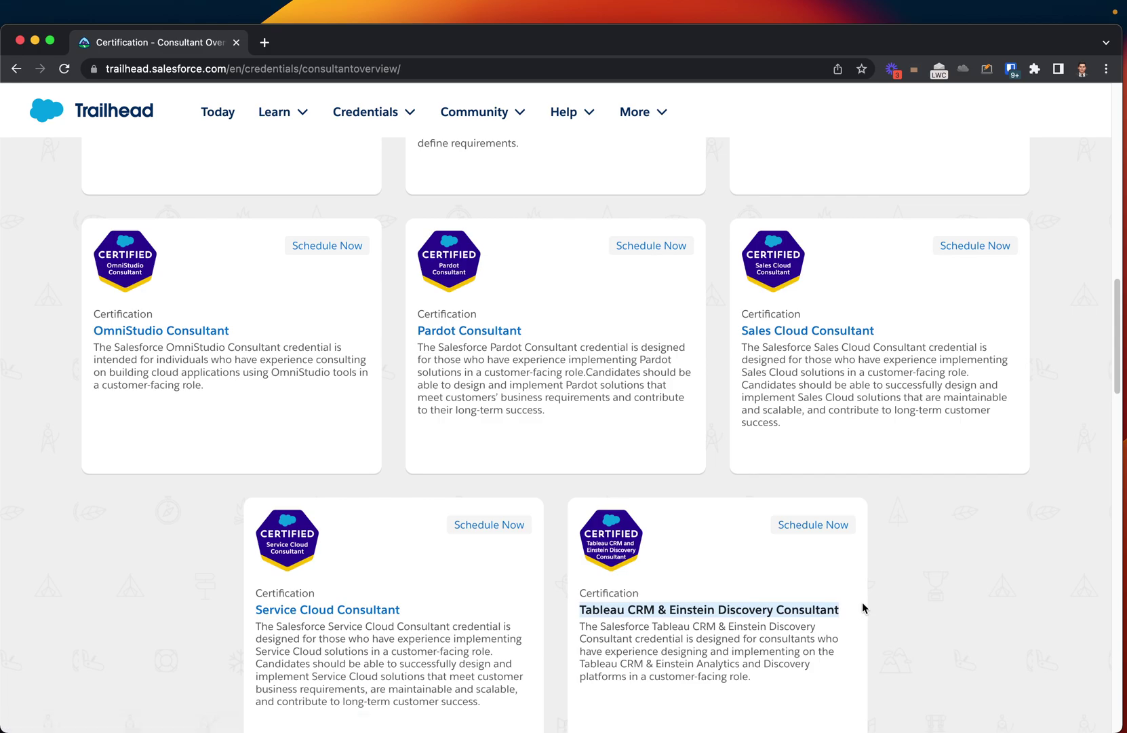
pyautogui.moveTo(898, 335); pyautogui.dragTo(744, 333)
pyautogui.scroll(1, 810, 437)
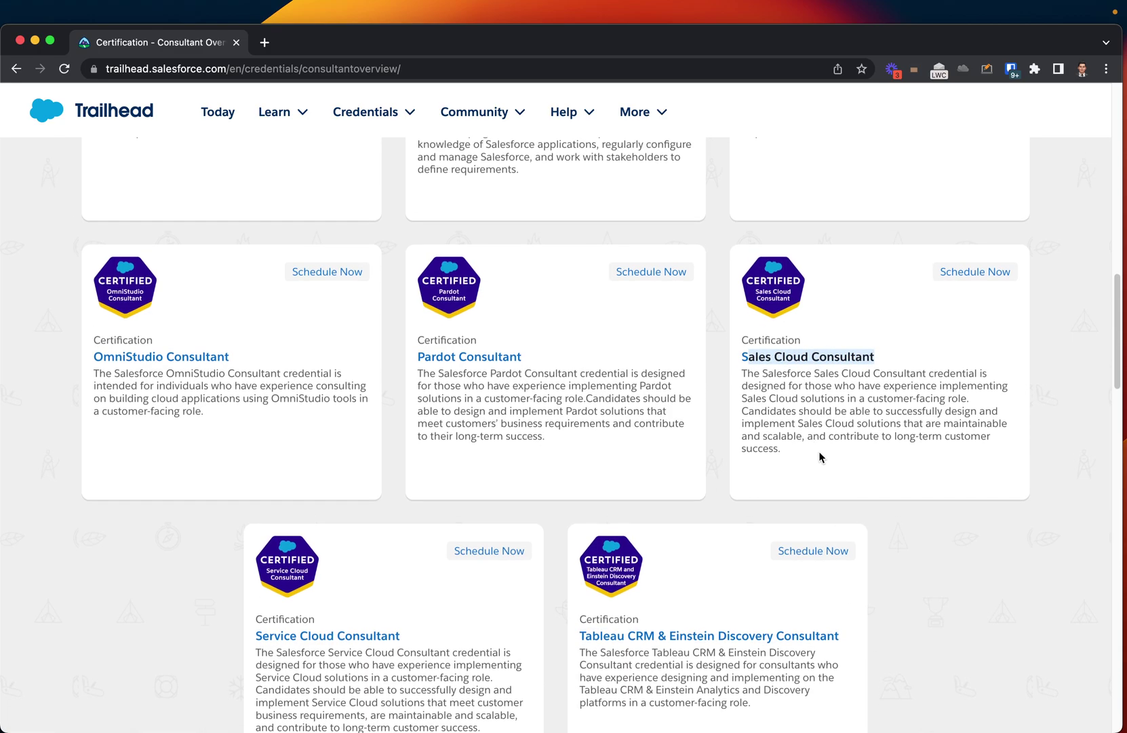
pyautogui.scroll(-4, 819, 452)
pyautogui.scroll(6, 821, 453)
pyautogui.scroll(-2, 821, 453)
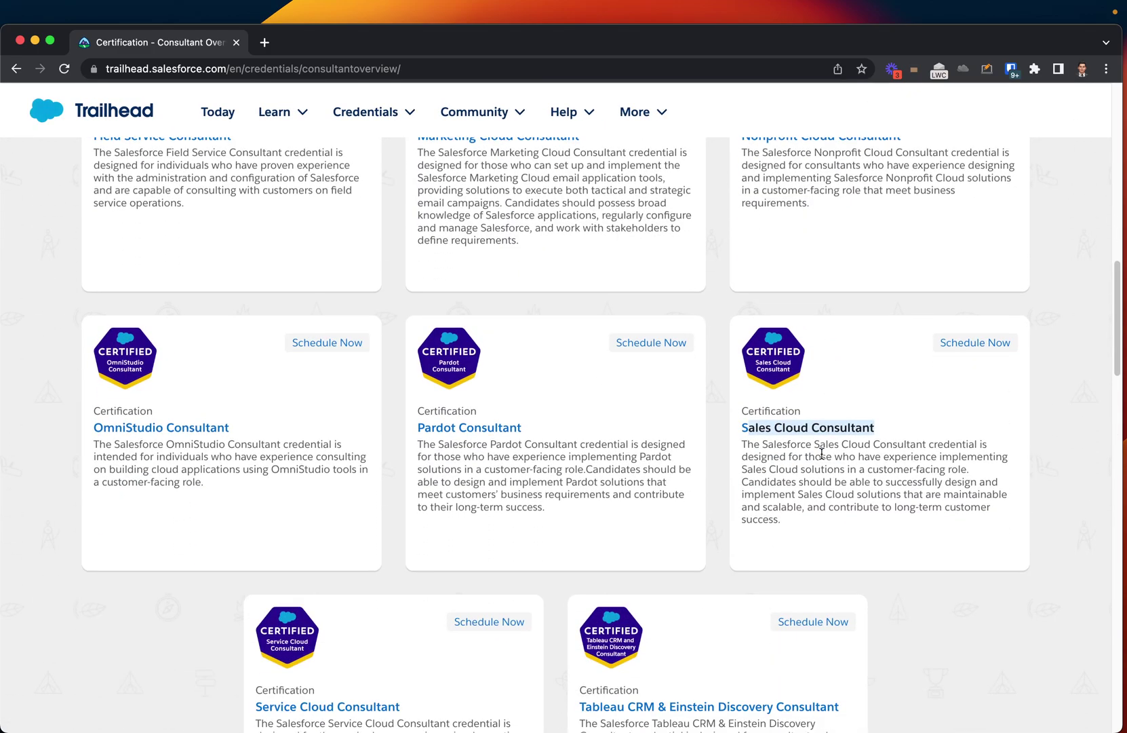
pyautogui.click(989, 428)
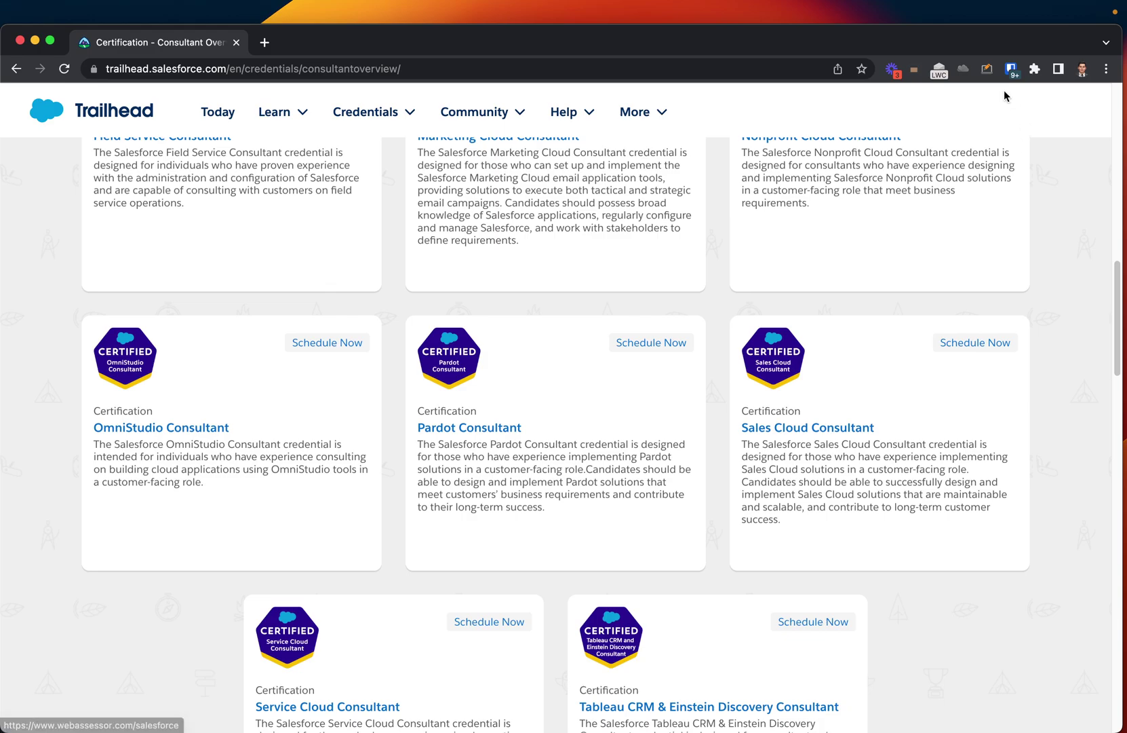
# Step: Underline the Schedule Now links for Sales Cloud, Pardot and OmniStudio Consultant and the Sales Cloud Consultant title with page annotations, and remove the drawings
pyautogui.click(987, 70)
pyautogui.moveTo(921, 358); pyautogui.dragTo(1015, 360)
pyautogui.moveTo(603, 363); pyautogui.dragTo(679, 364)
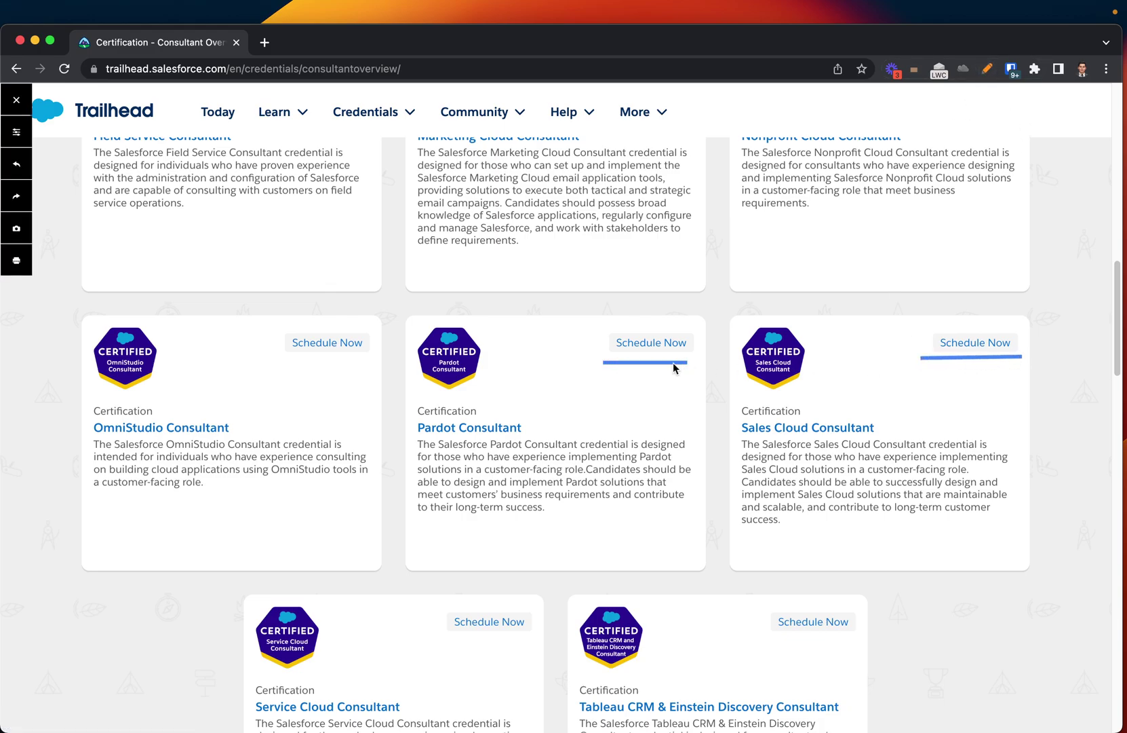
pyautogui.moveTo(267, 361); pyautogui.dragTo(361, 361)
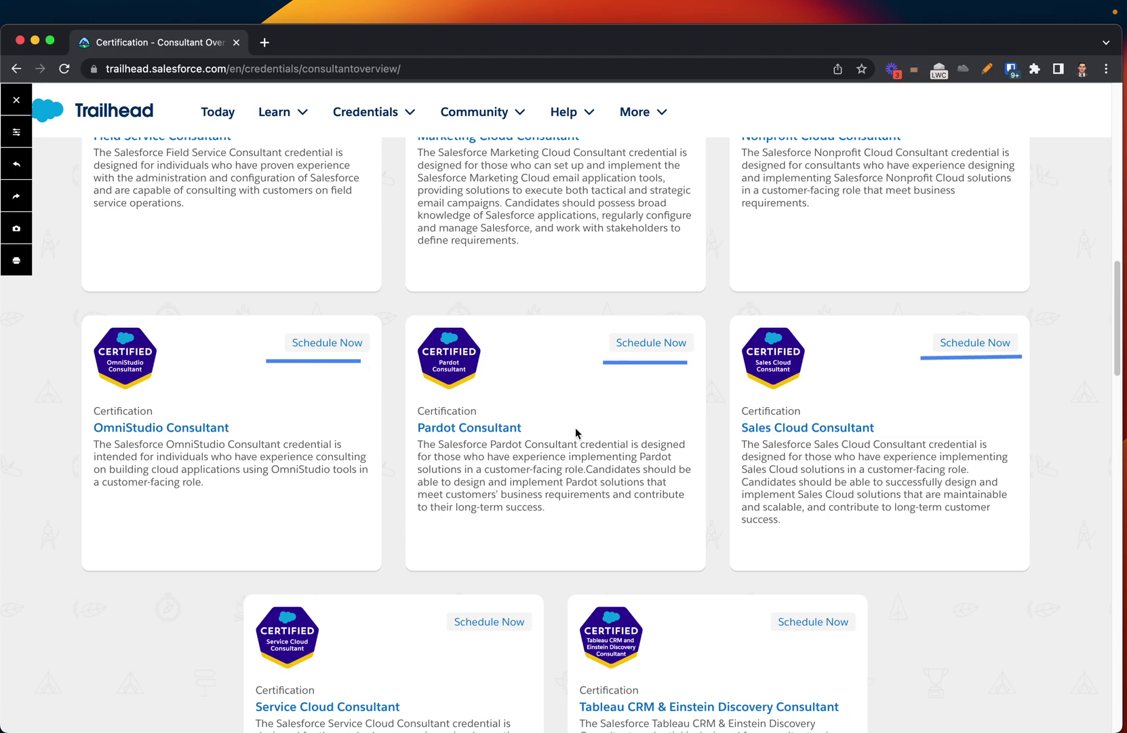
pyautogui.moveTo(732, 437); pyautogui.dragTo(878, 437)
pyautogui.click(987, 68)
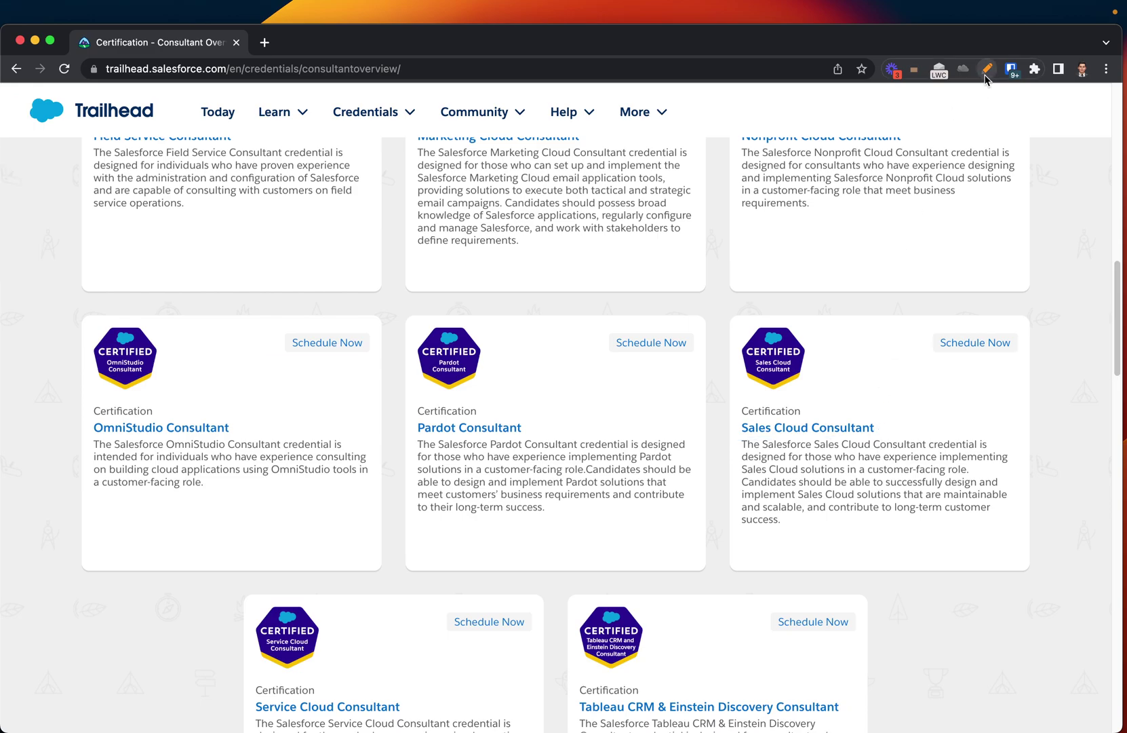
# Step: Open the Sales Cloud Consultant certification page and bring its About the Exam section into view
pyautogui.click(808, 429)
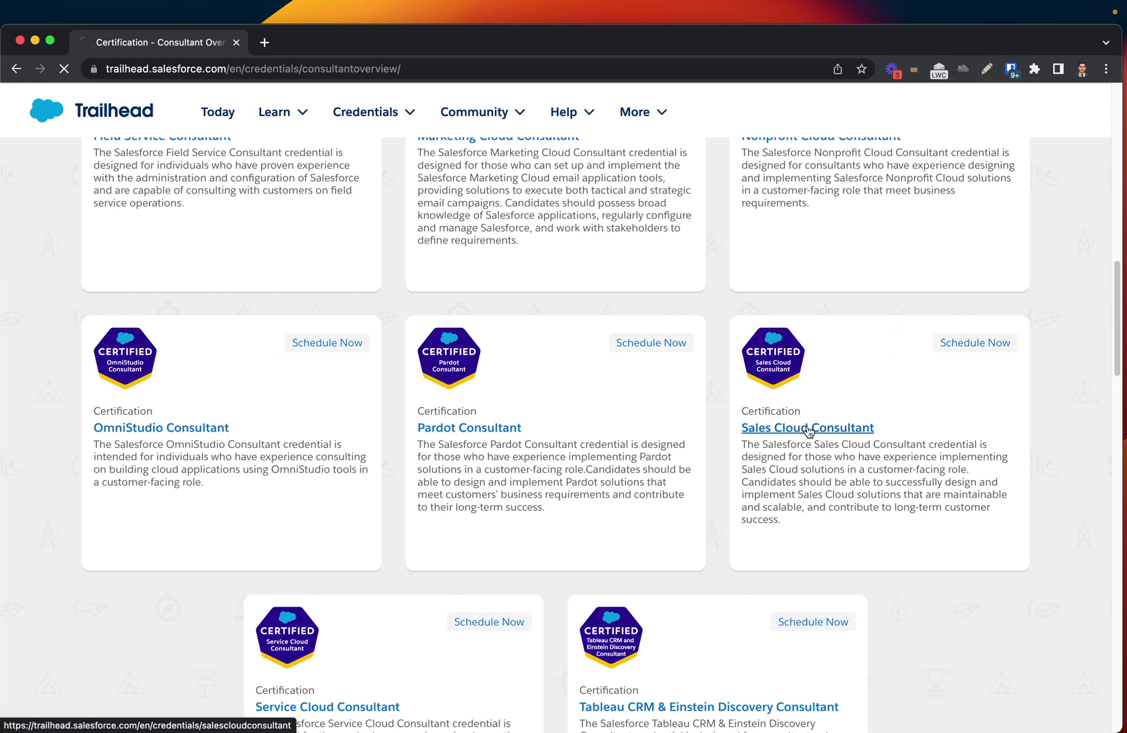
pyautogui.scroll(-1, 699, 509)
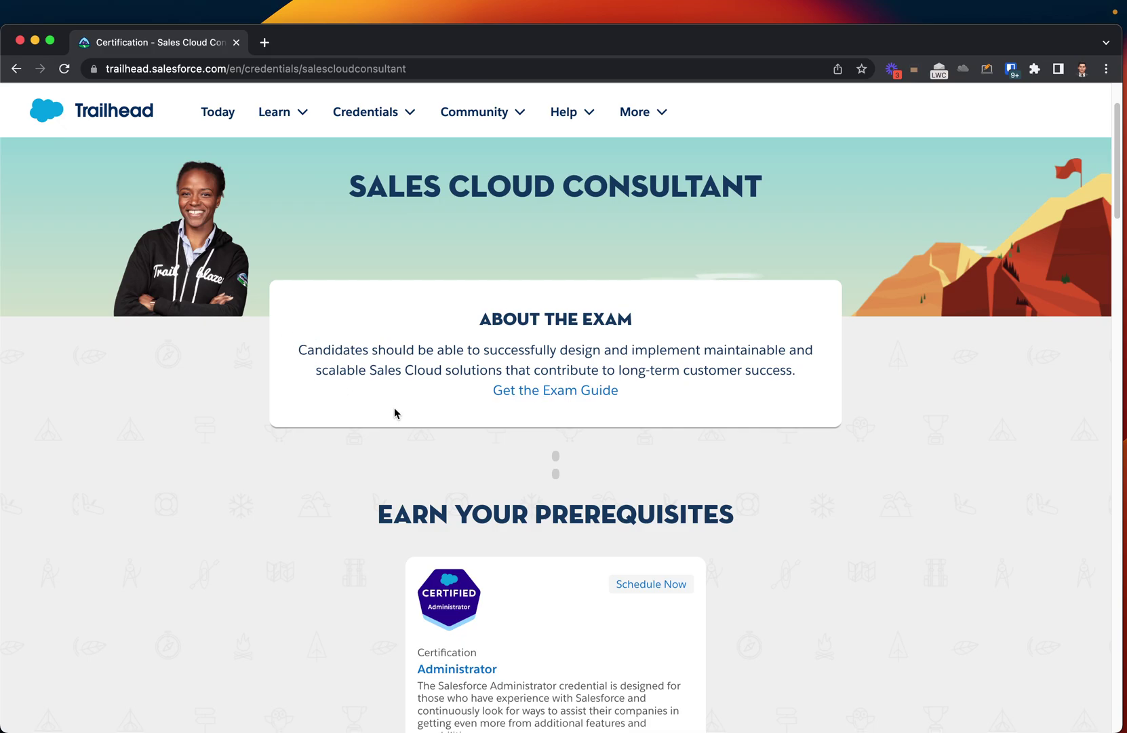
# Step: Review the Earn Your Prerequisites and Study & Prepare sections, and highlight the duration on the Sales Cloud Consultant trailmix card
pyautogui.scroll(-2, 396, 413)
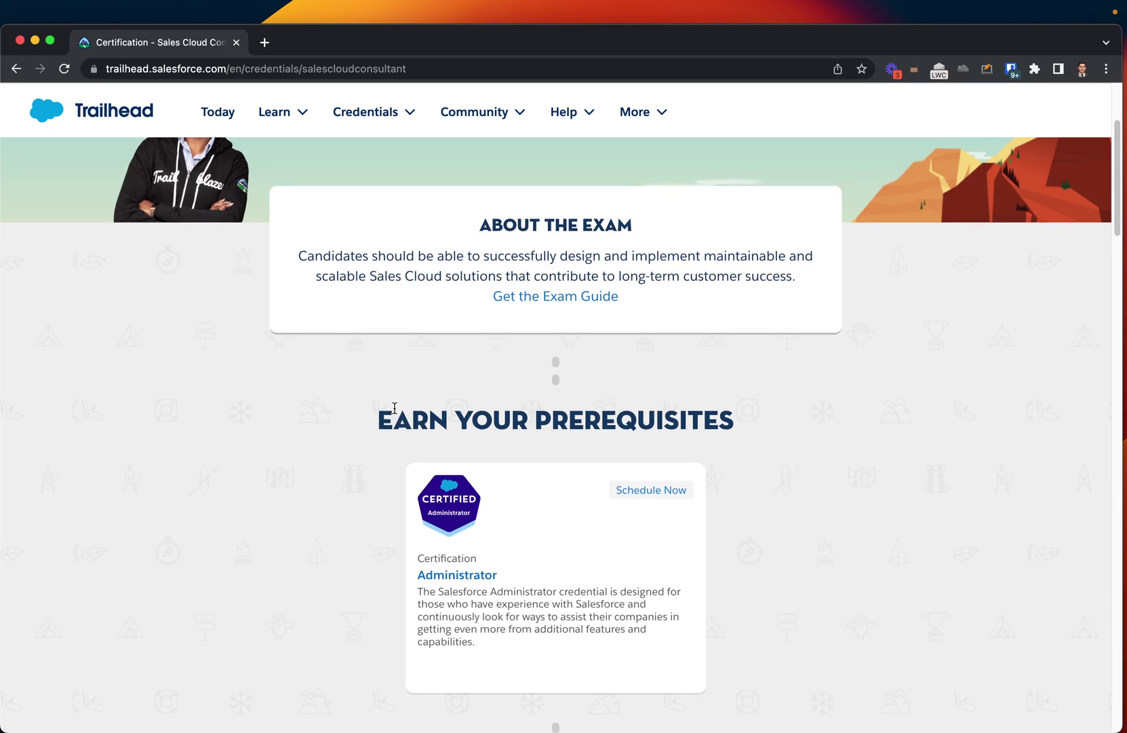
pyautogui.scroll(-5, 394, 408)
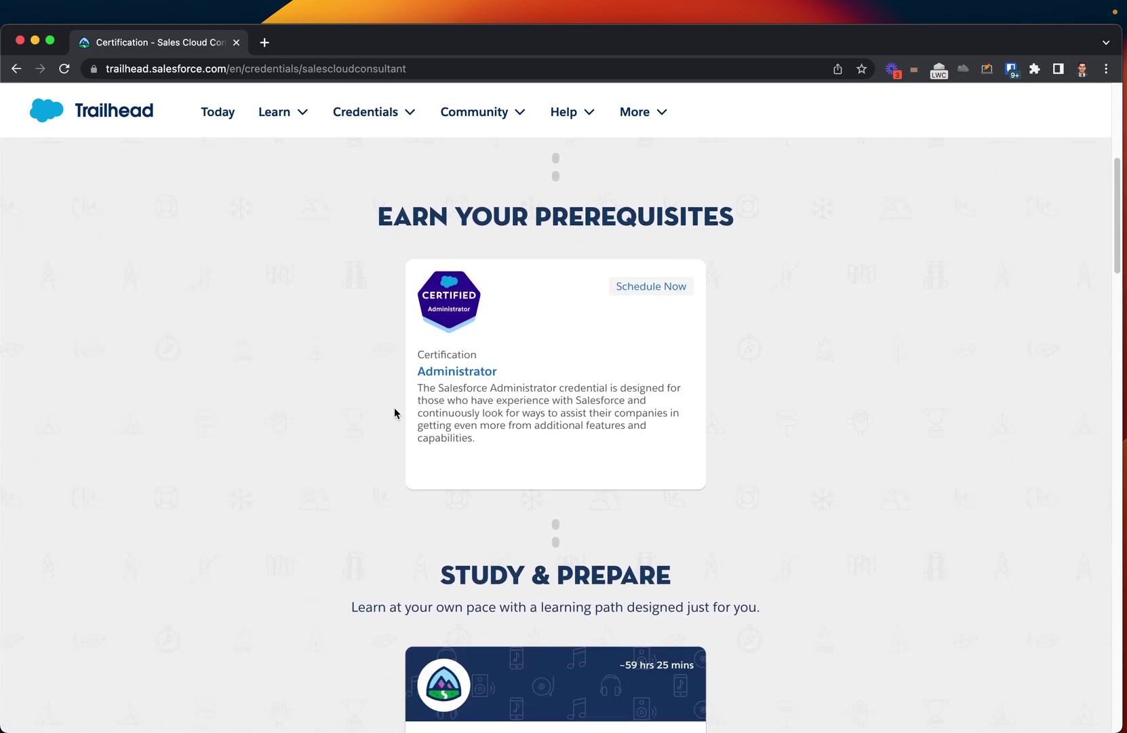
pyautogui.scroll(-5, 395, 413)
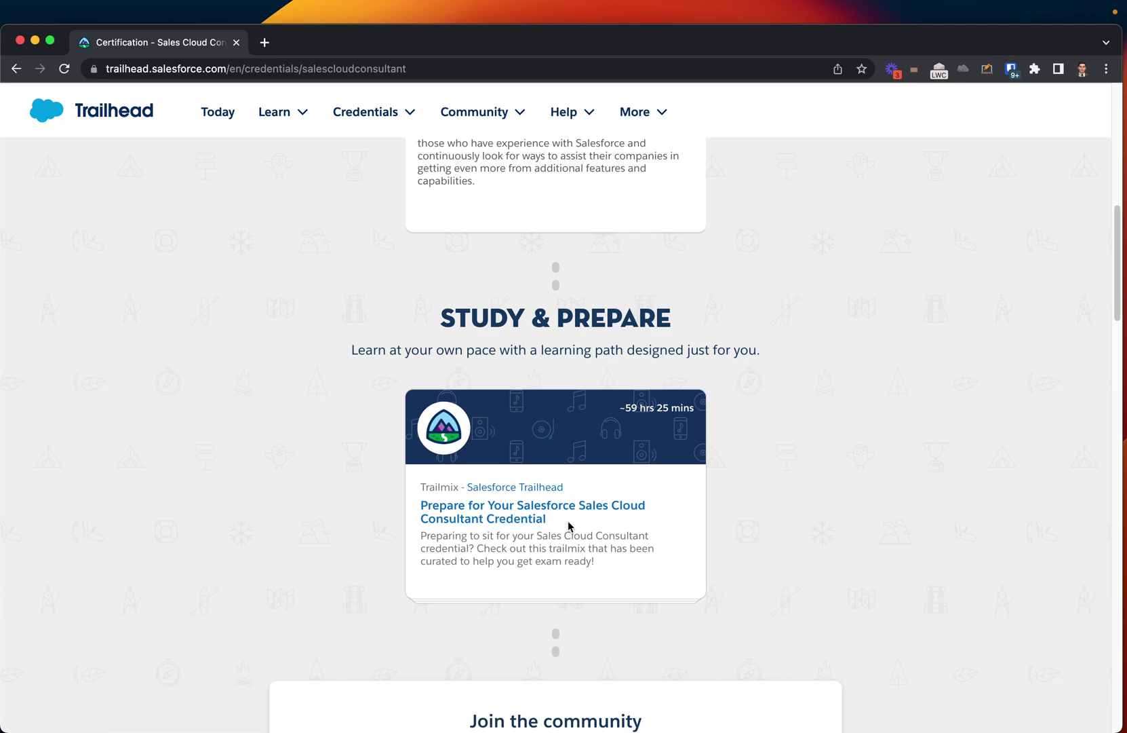
pyautogui.scroll(-3, 569, 524)
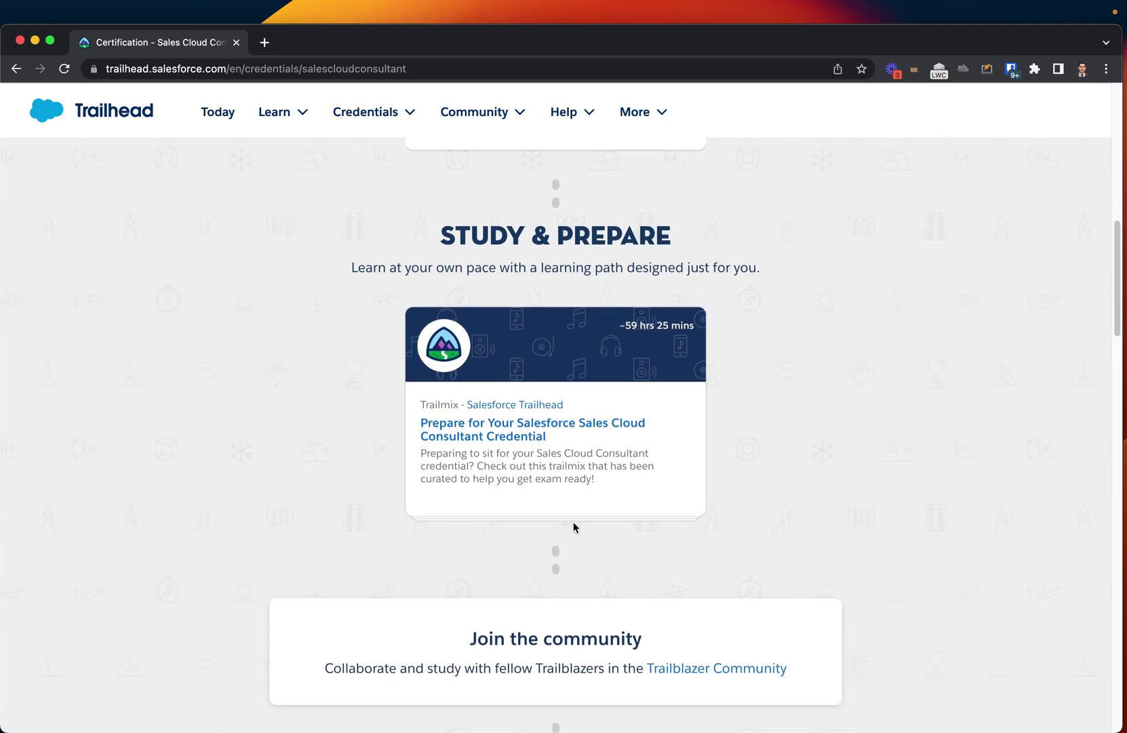
pyautogui.moveTo(617, 327); pyautogui.dragTo(693, 338)
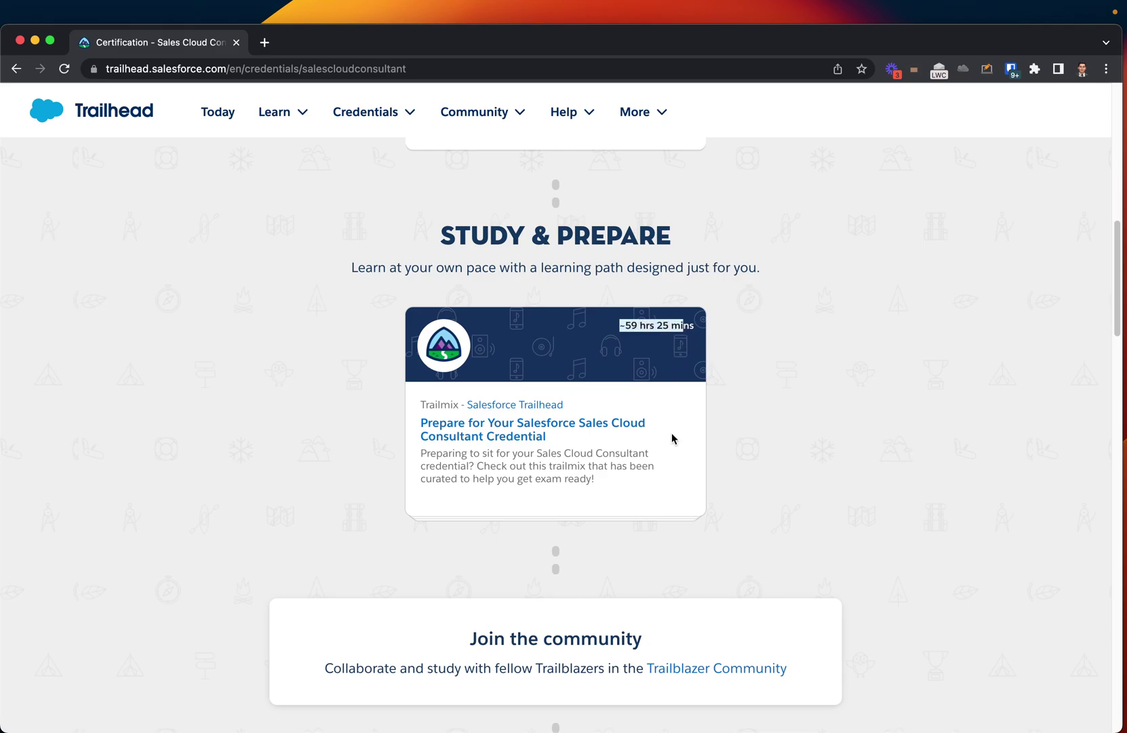
# Step: Highlight the Join the community heading and the Classes and Workshops heading on the certification page
pyautogui.scroll(-5, 672, 438)
pyautogui.scroll(-2, 674, 442)
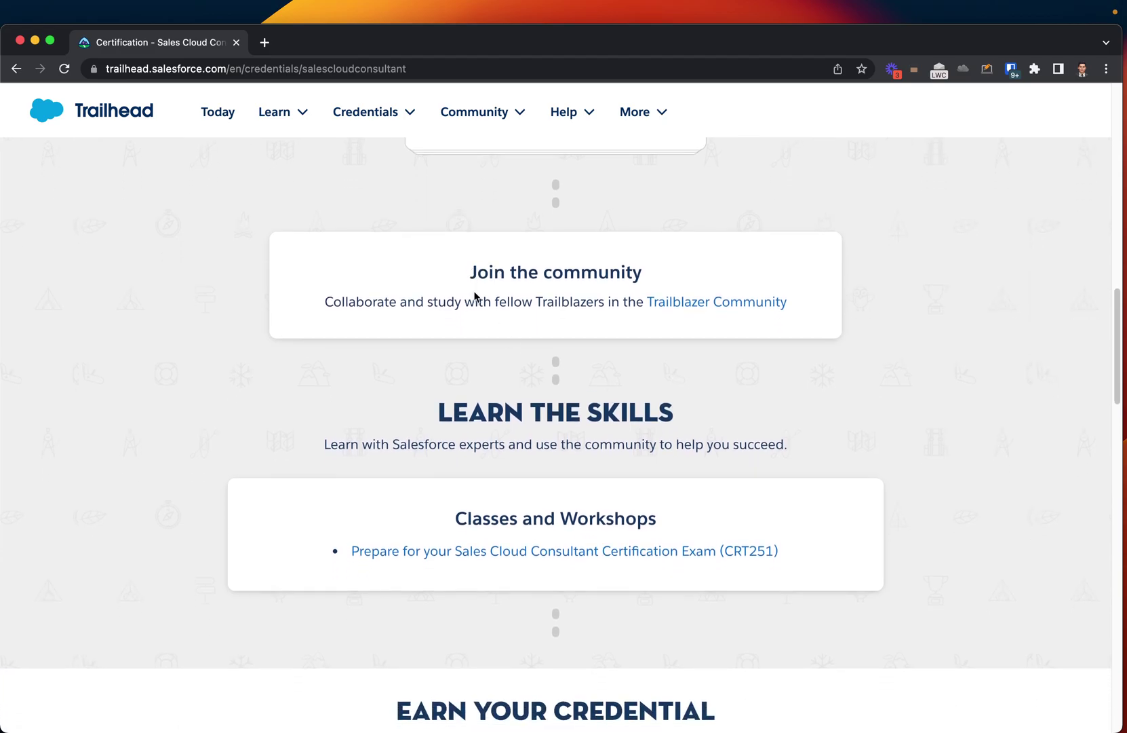
pyautogui.scroll(-1, 475, 352)
pyautogui.moveTo(458, 258); pyautogui.dragTo(643, 278)
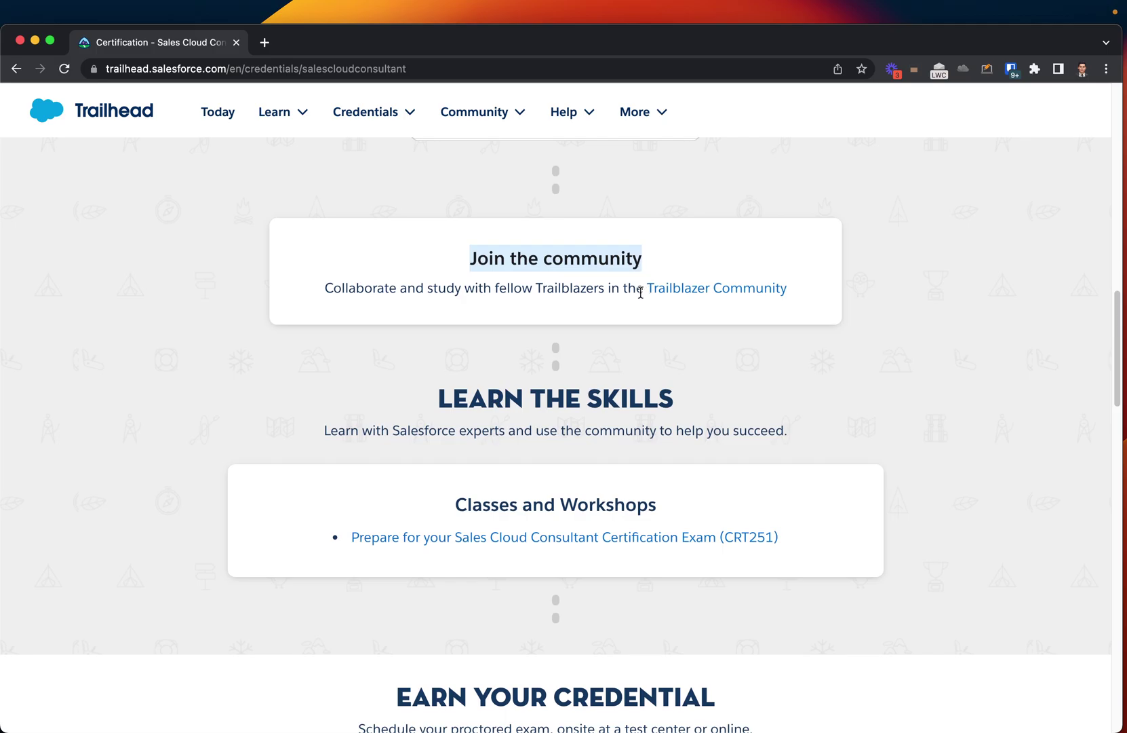
pyautogui.scroll(-3, 589, 384)
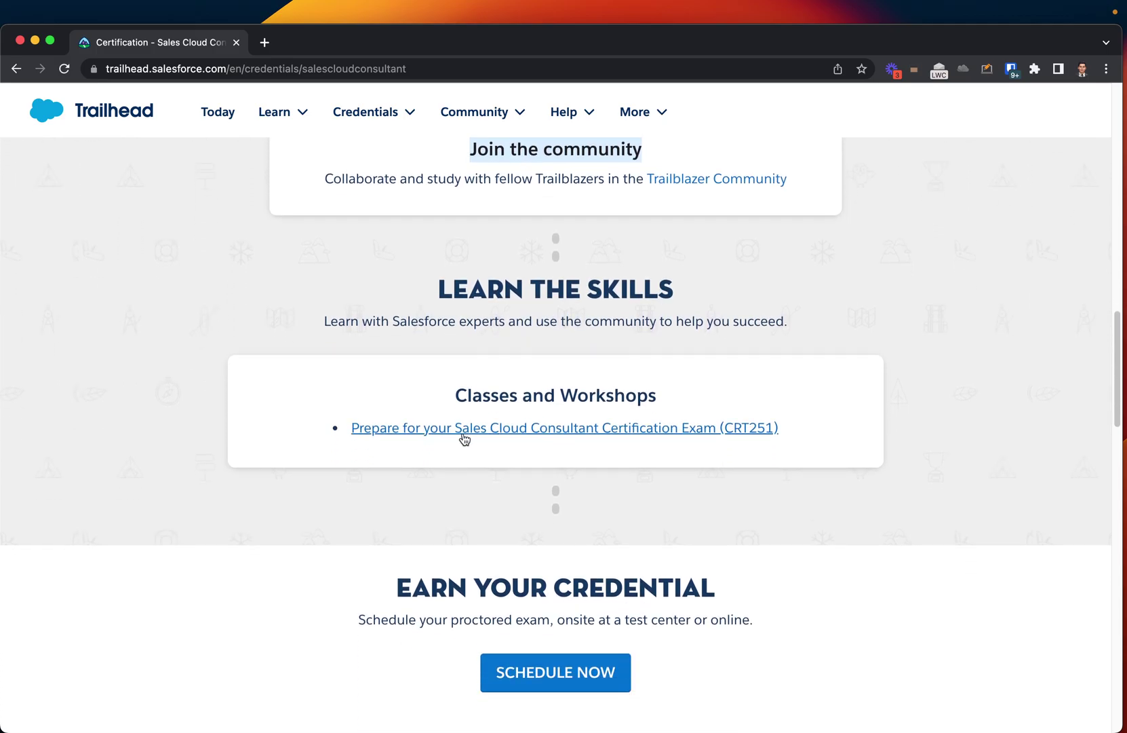
pyautogui.moveTo(448, 392); pyautogui.dragTo(676, 403)
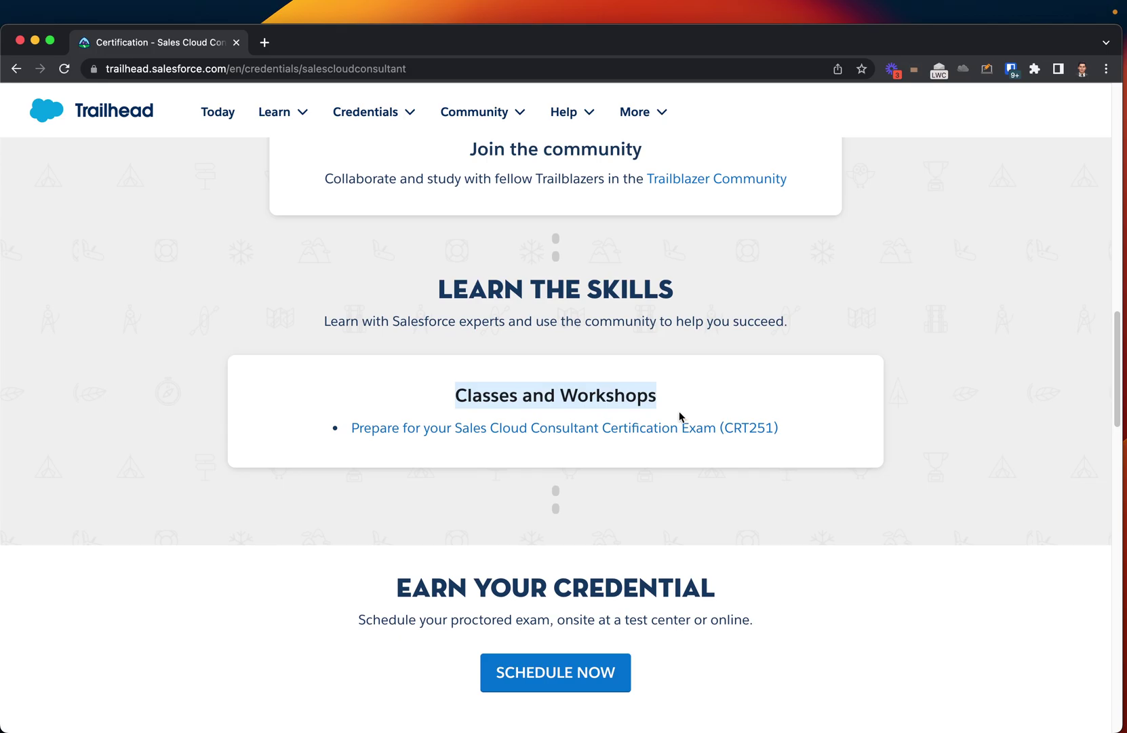
# Step: Highlight the Earn Your Credential heading and clear the selection
pyautogui.scroll(-10, 681, 408)
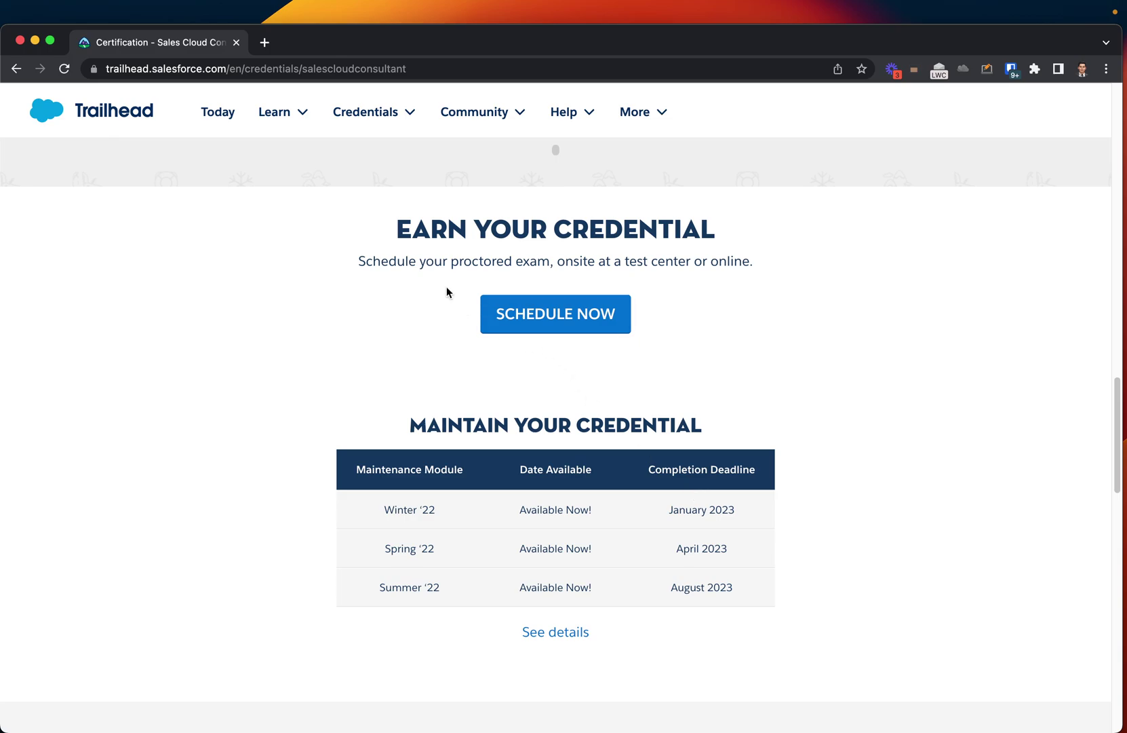
pyautogui.moveTo(386, 225); pyautogui.dragTo(706, 217)
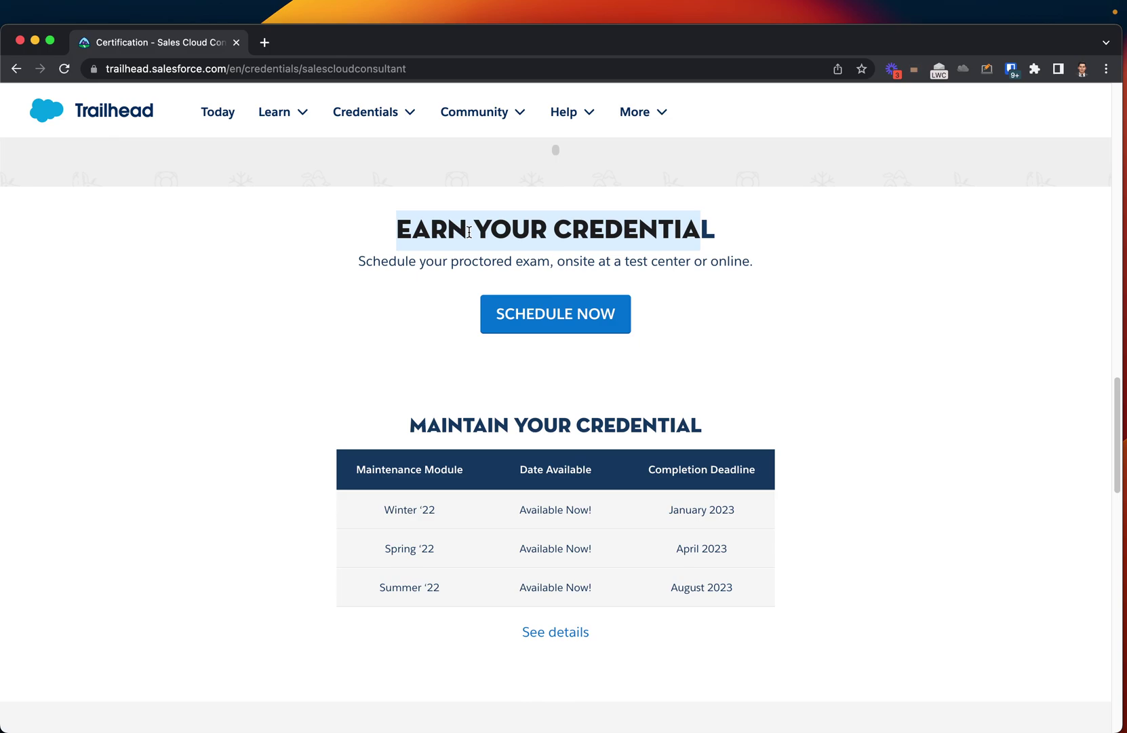
pyautogui.click(342, 292)
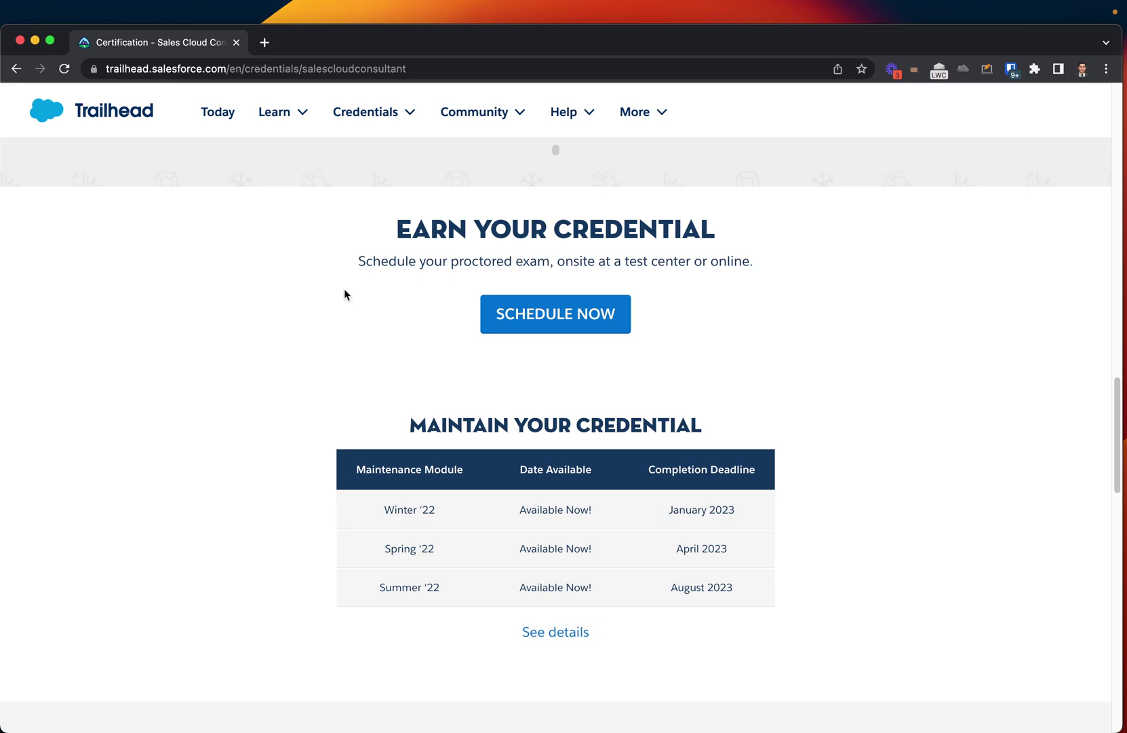
# Step: Return to the start of the certification page and review the About the Exam and Earn Your Prerequisites sections again
pyautogui.scroll(10, 344, 294)
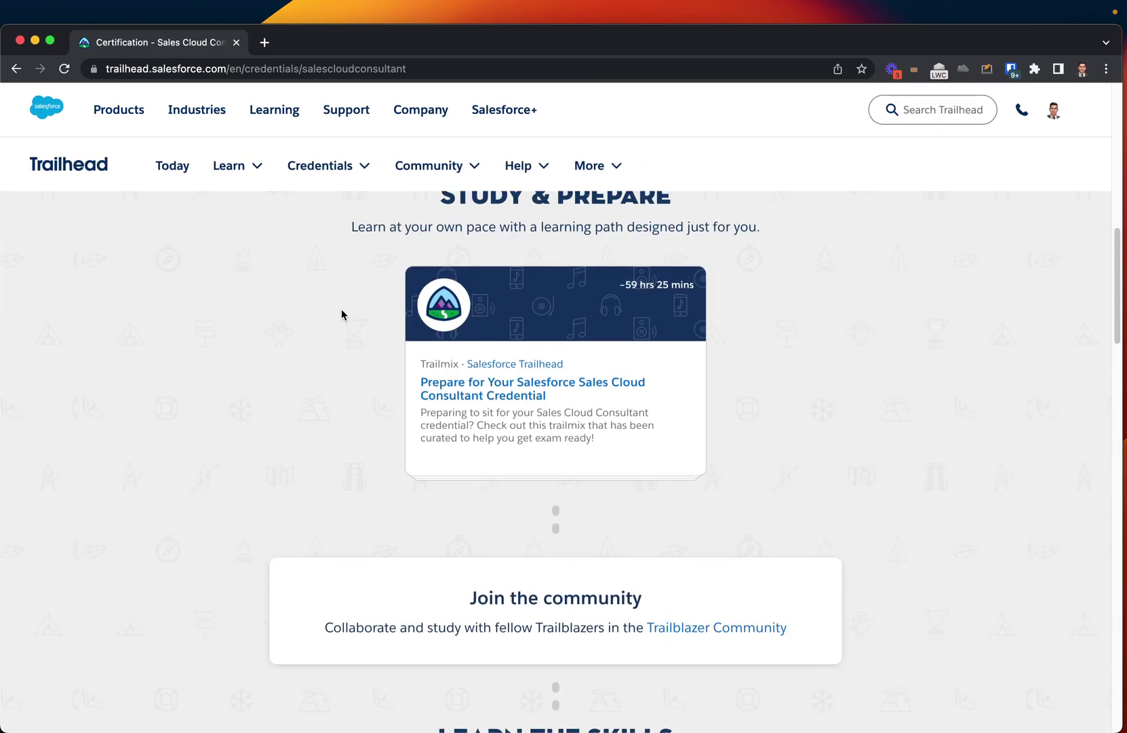
pyautogui.scroll(8, 341, 316)
pyautogui.scroll(-5, 341, 323)
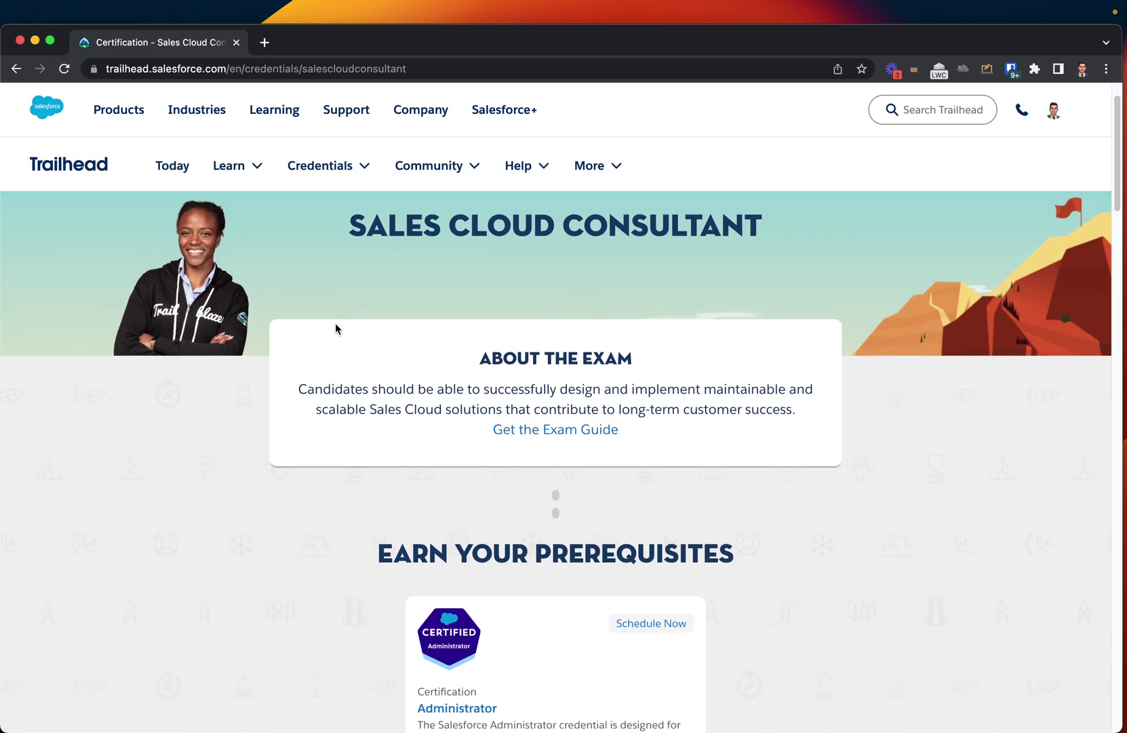
pyautogui.scroll(5, 227, 382)
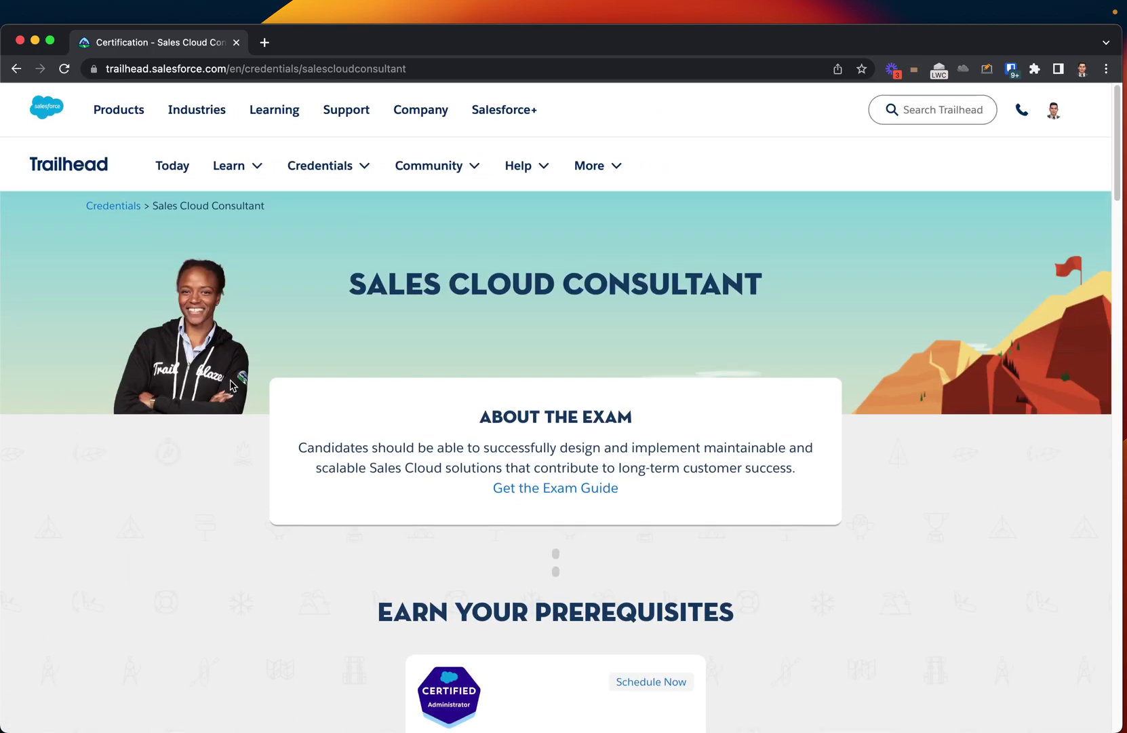
pyautogui.scroll(-6, 230, 382)
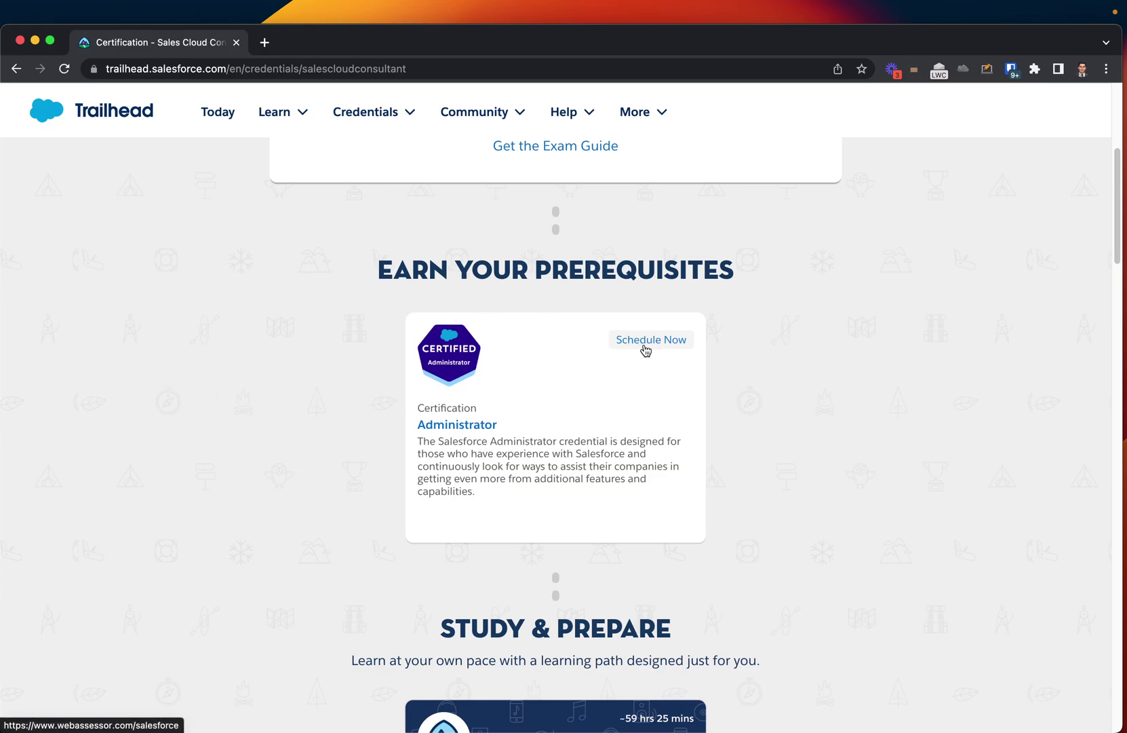
# Step: Go back to the consultant credentials overview and open exam scheduling for the Business Analyst certification
pyautogui.click(16, 68)
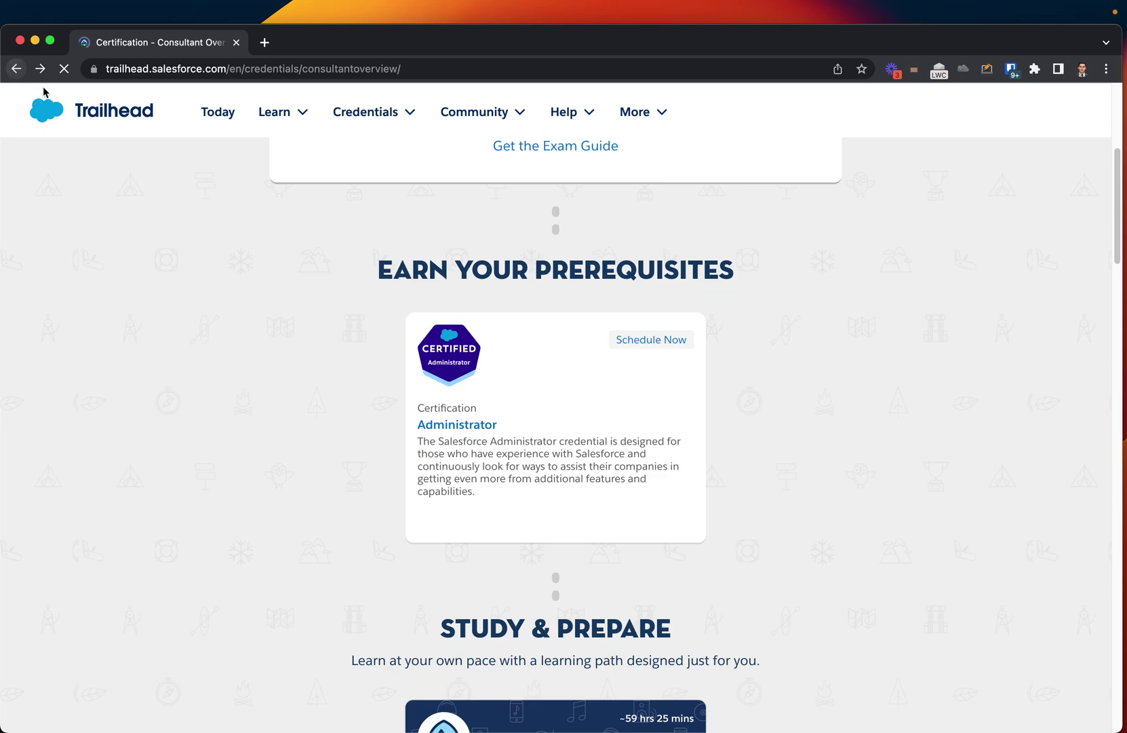
pyautogui.scroll(3, 516, 388)
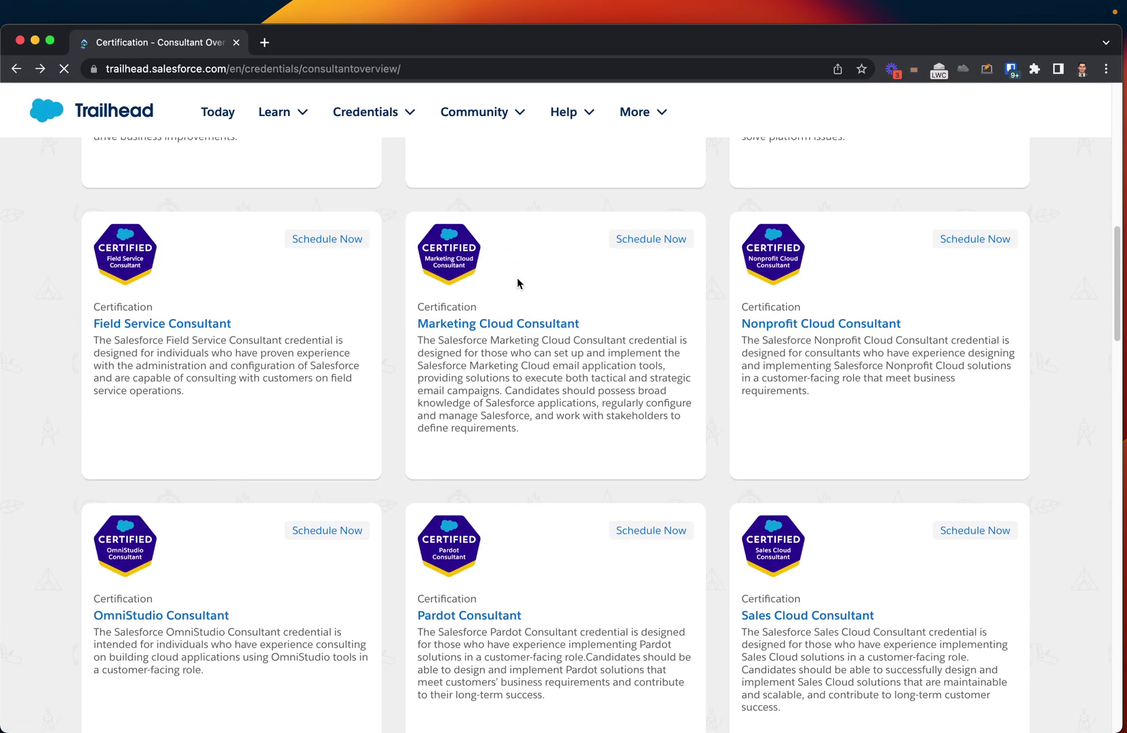
pyautogui.scroll(5, 415, 277)
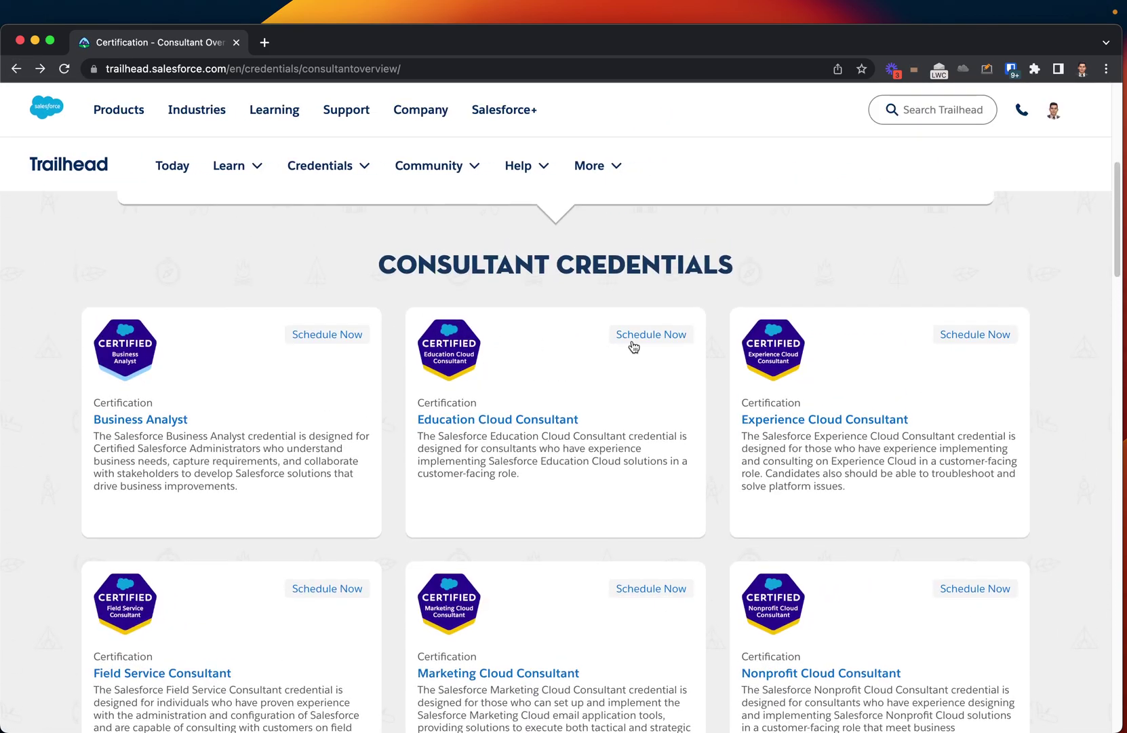
pyautogui.click(312, 339)
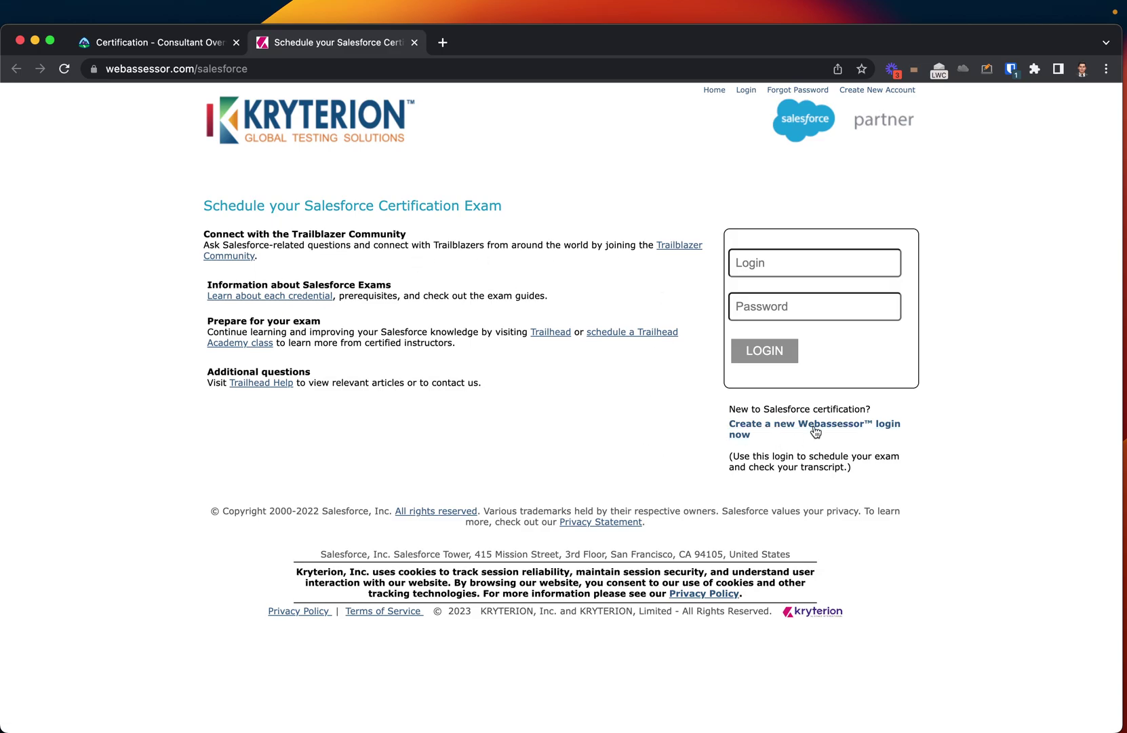
# Step: Underline the link for creating a new Webassessor login with a page annotation, and remove the drawing
pyautogui.click(987, 69)
pyautogui.moveTo(718, 443); pyautogui.dragTo(913, 439)
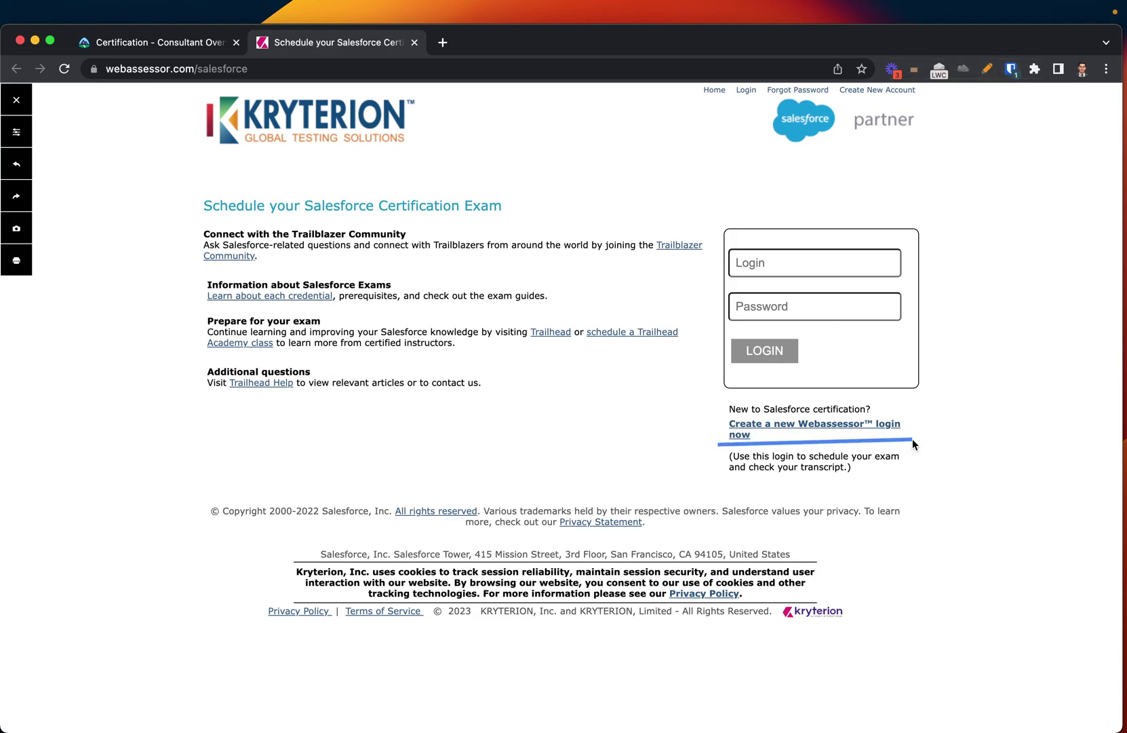
pyautogui.click(987, 69)
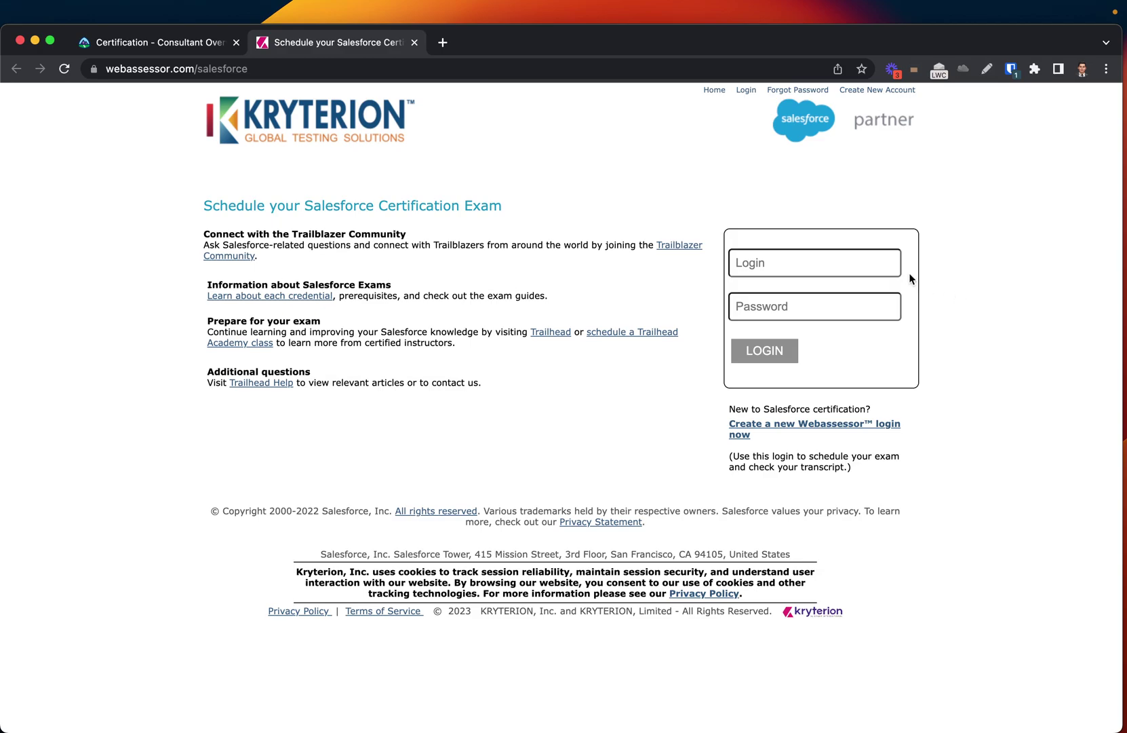
# Step: Fill in the saved Webassessor login and password from the password manager, log in, and open the Register For An Exam page
pyautogui.click(1010, 69)
pyautogui.click(819, 162)
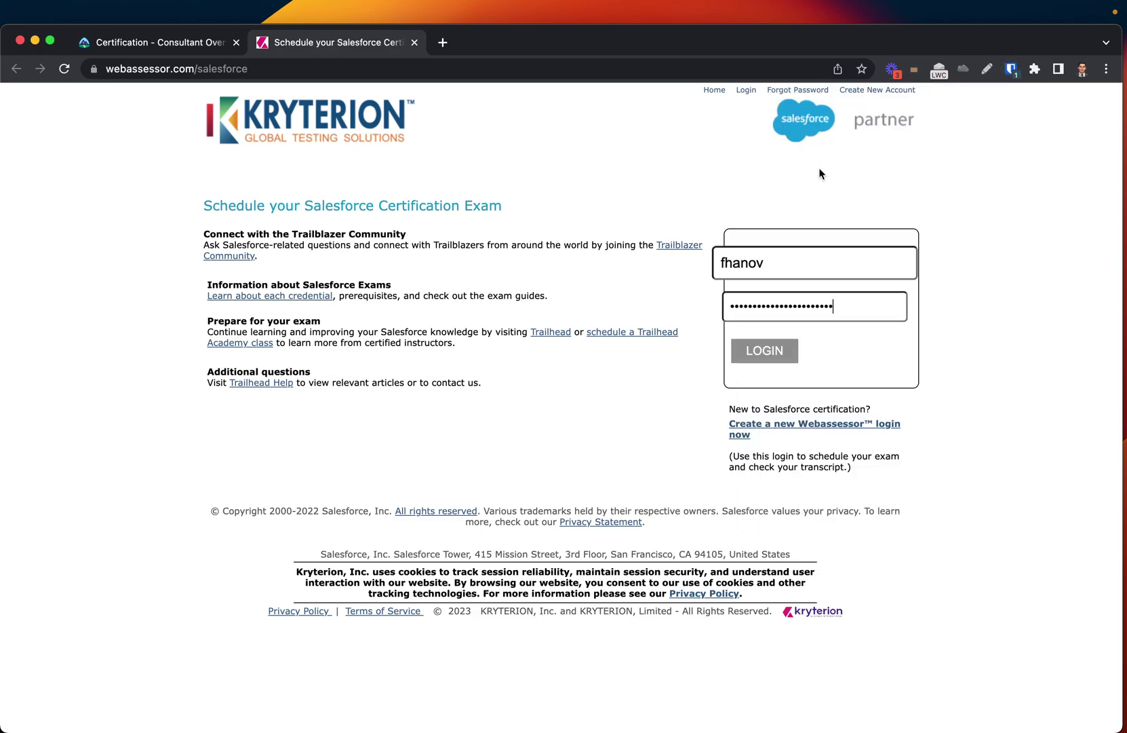
pyautogui.click(769, 352)
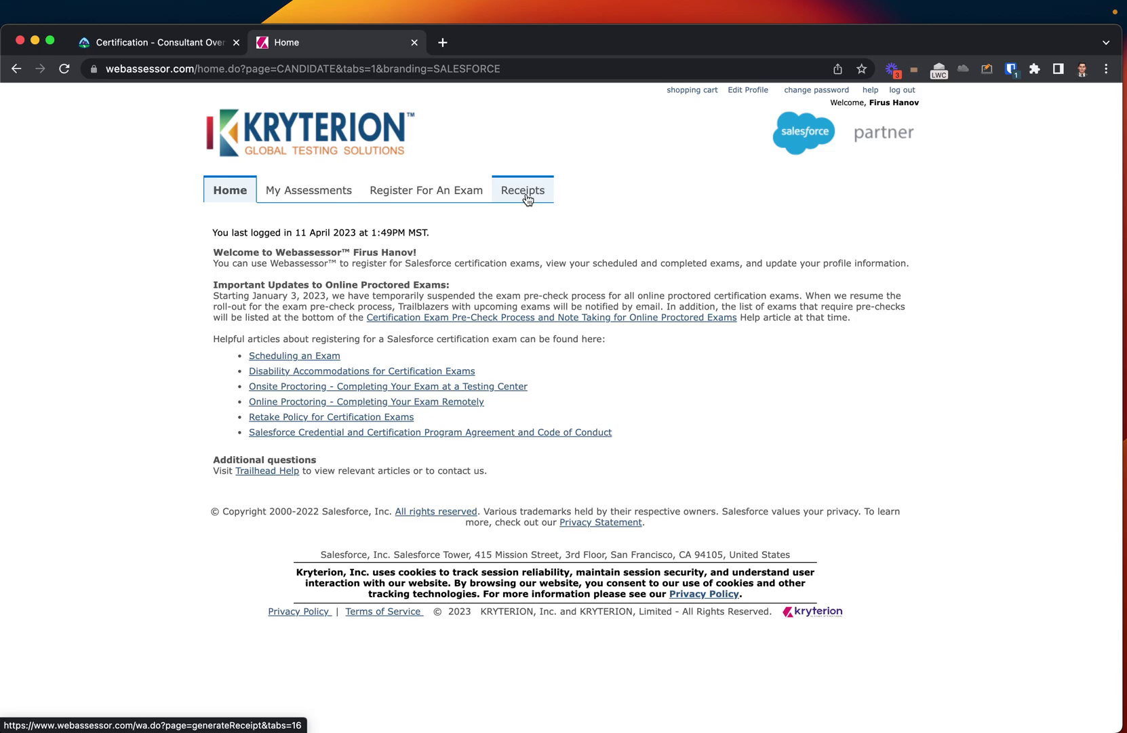
pyautogui.click(429, 192)
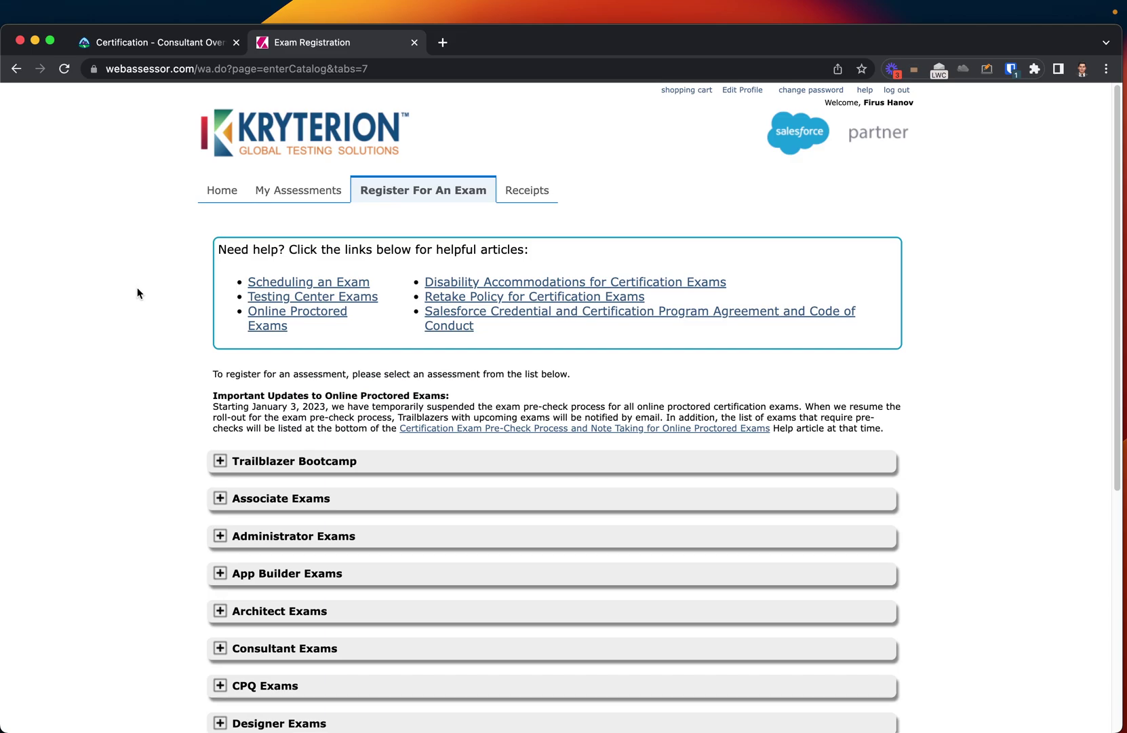
# Step: Underline the helpful article links on the exam registration page with page annotations, and remove the drawings
pyautogui.scroll(-3, 139, 292)
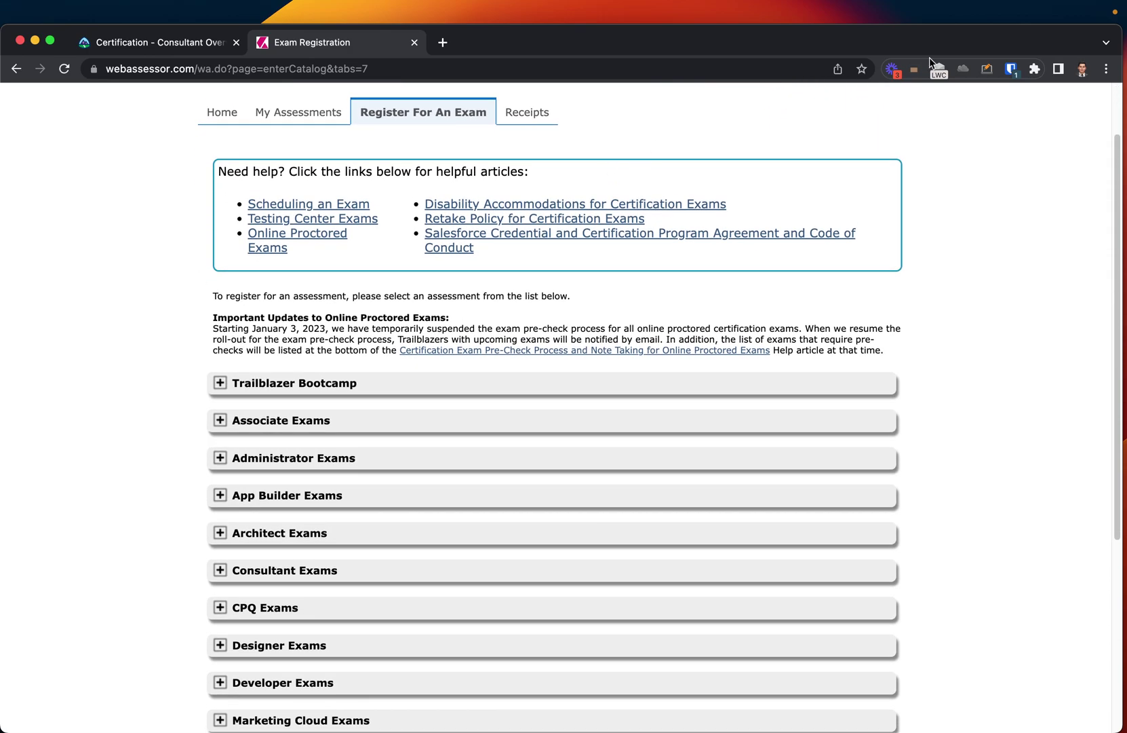
pyautogui.click(1011, 69)
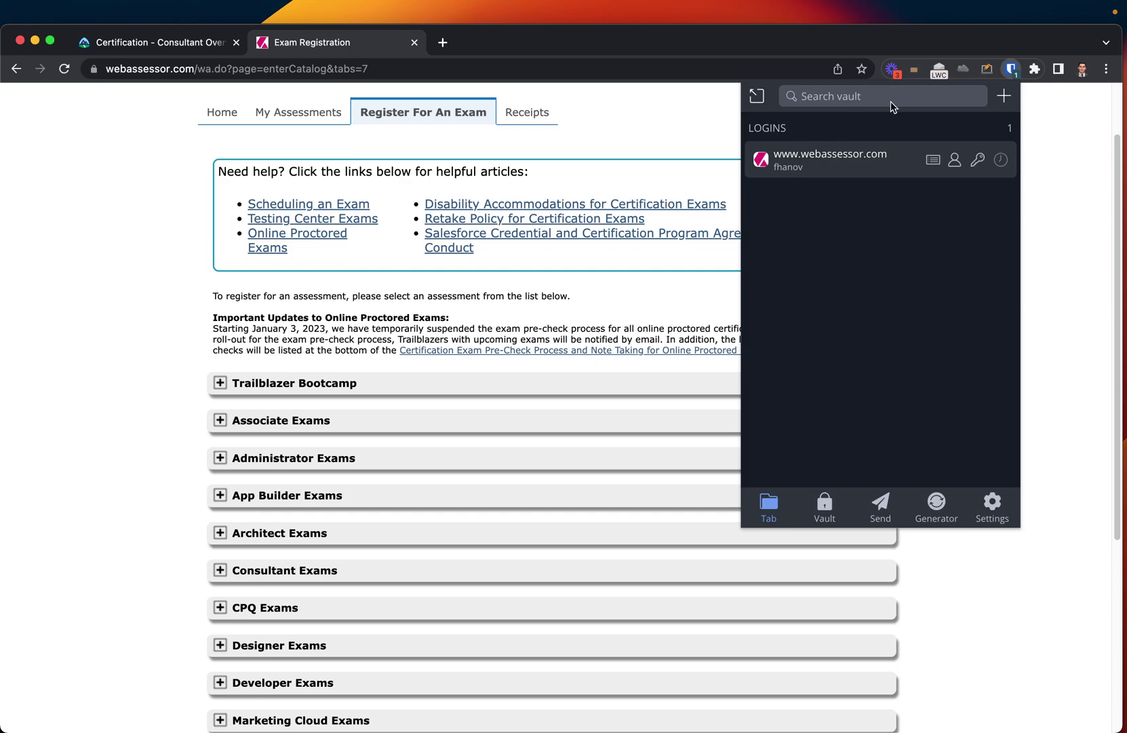
pyautogui.click(987, 69)
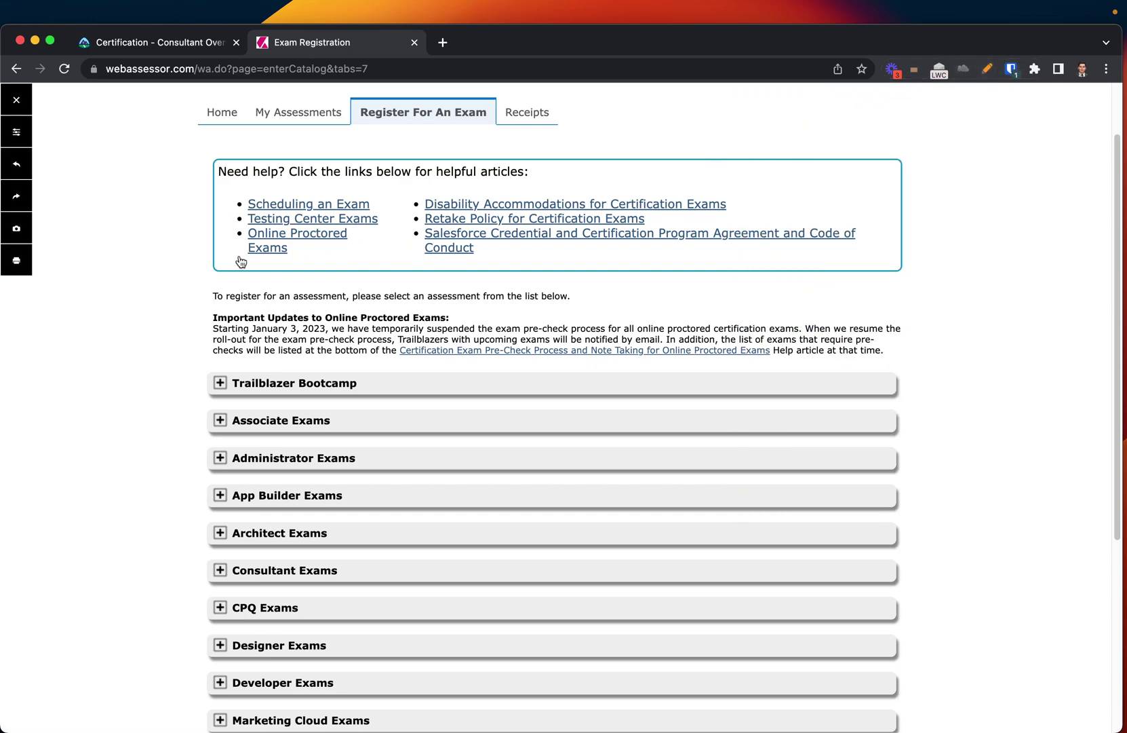
pyautogui.moveTo(217, 254); pyautogui.dragTo(801, 257)
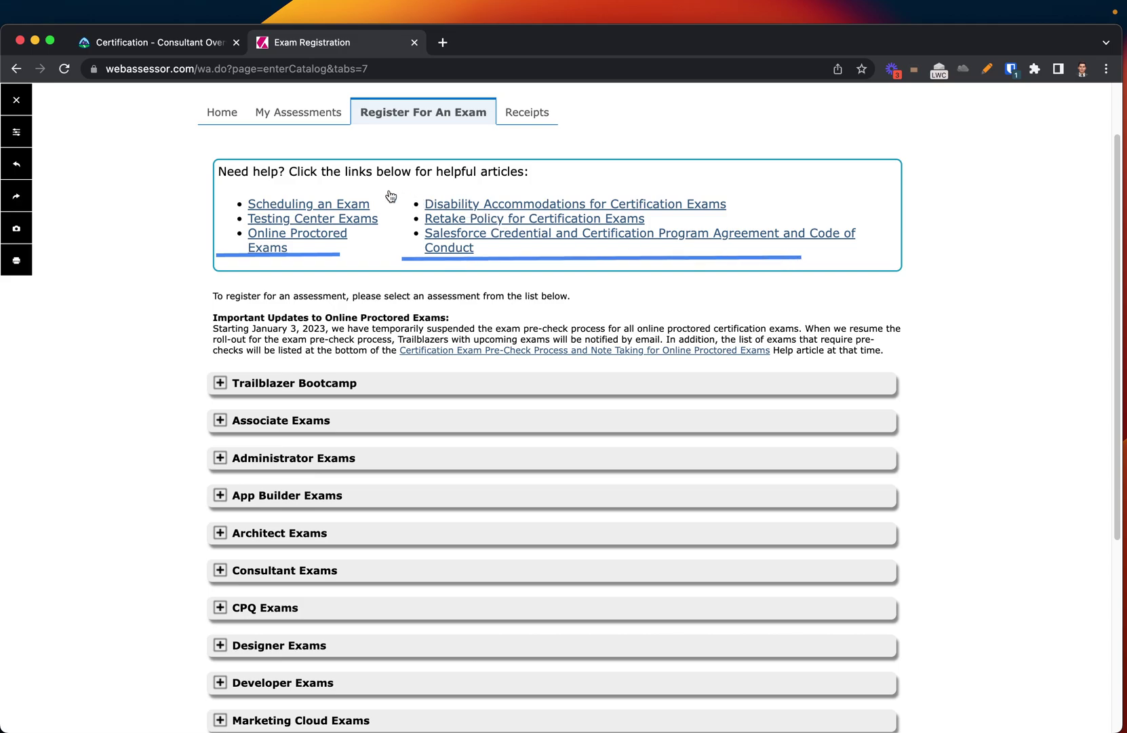
pyautogui.moveTo(372, 168); pyautogui.dragTo(420, 190)
pyautogui.click(987, 68)
# Step: Expand the CPQ Exams and Administrator Exams categories in the assessment list to view their available exams
pyautogui.scroll(-2, 406, 383)
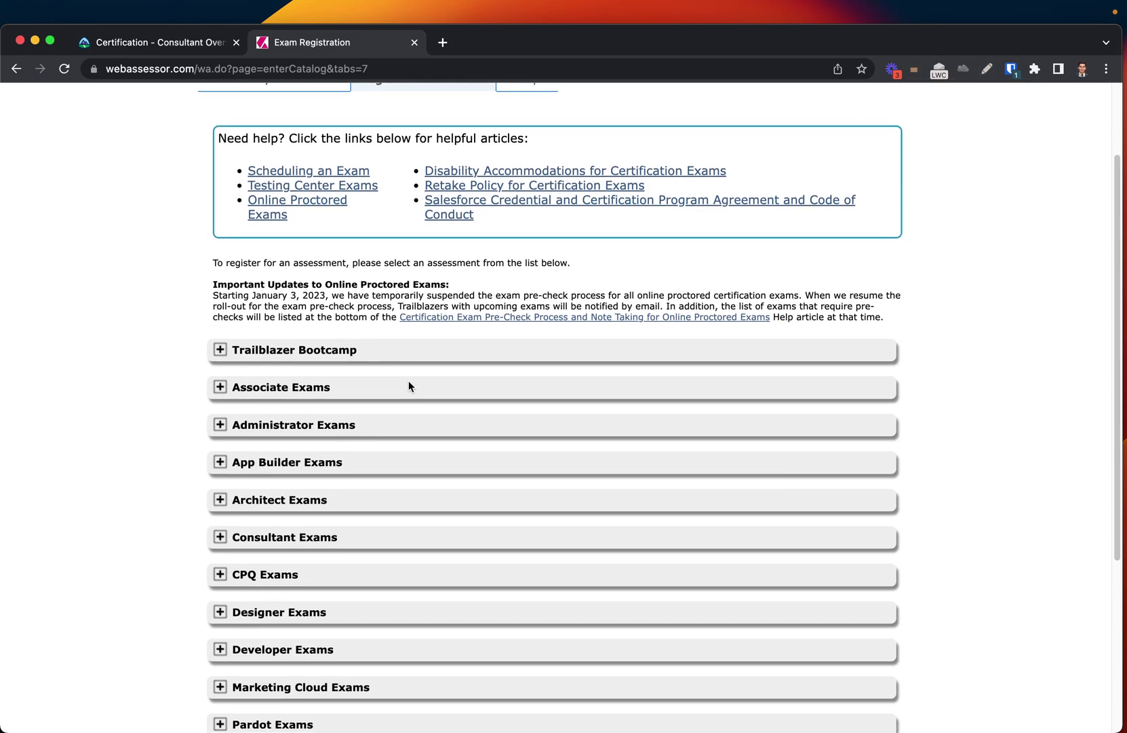
pyautogui.scroll(-5, 408, 384)
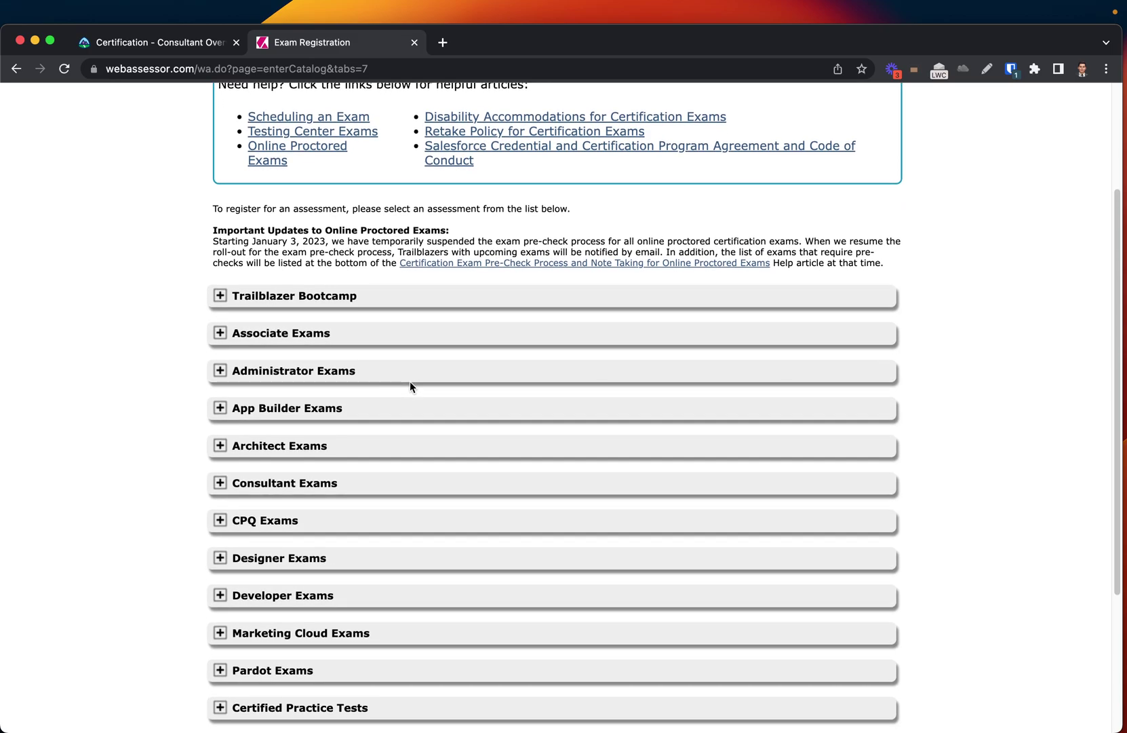
pyautogui.scroll(-1, 410, 381)
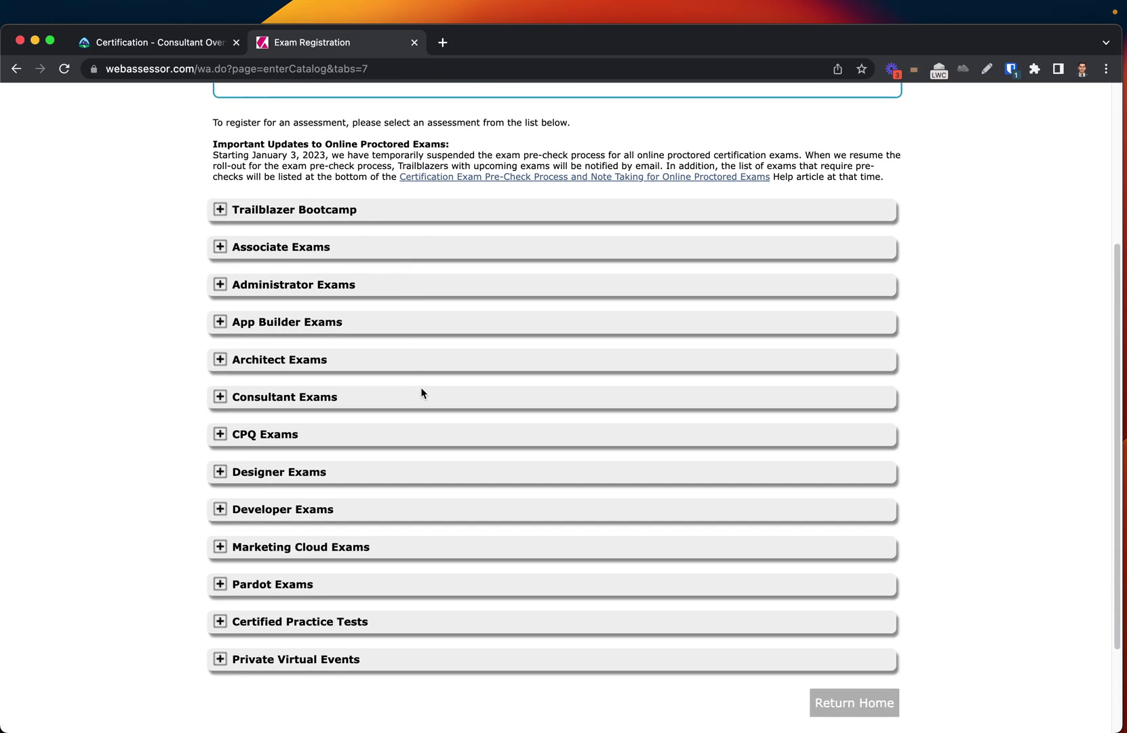
pyautogui.click(225, 438)
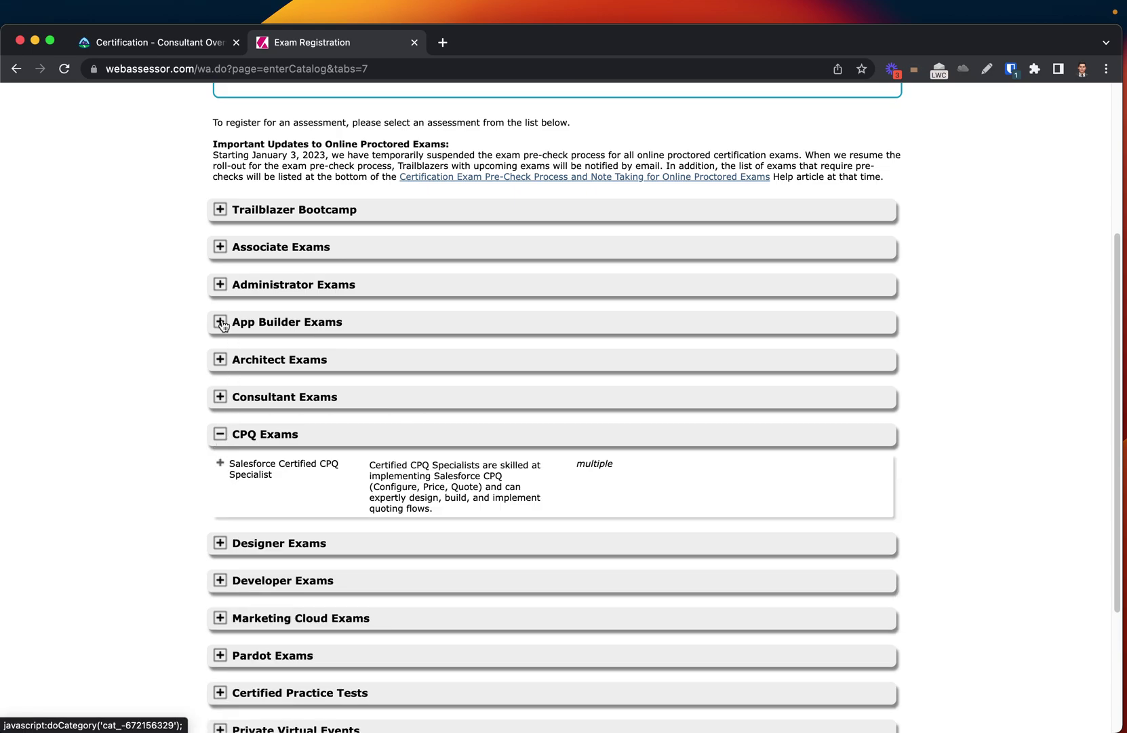
pyautogui.click(219, 287)
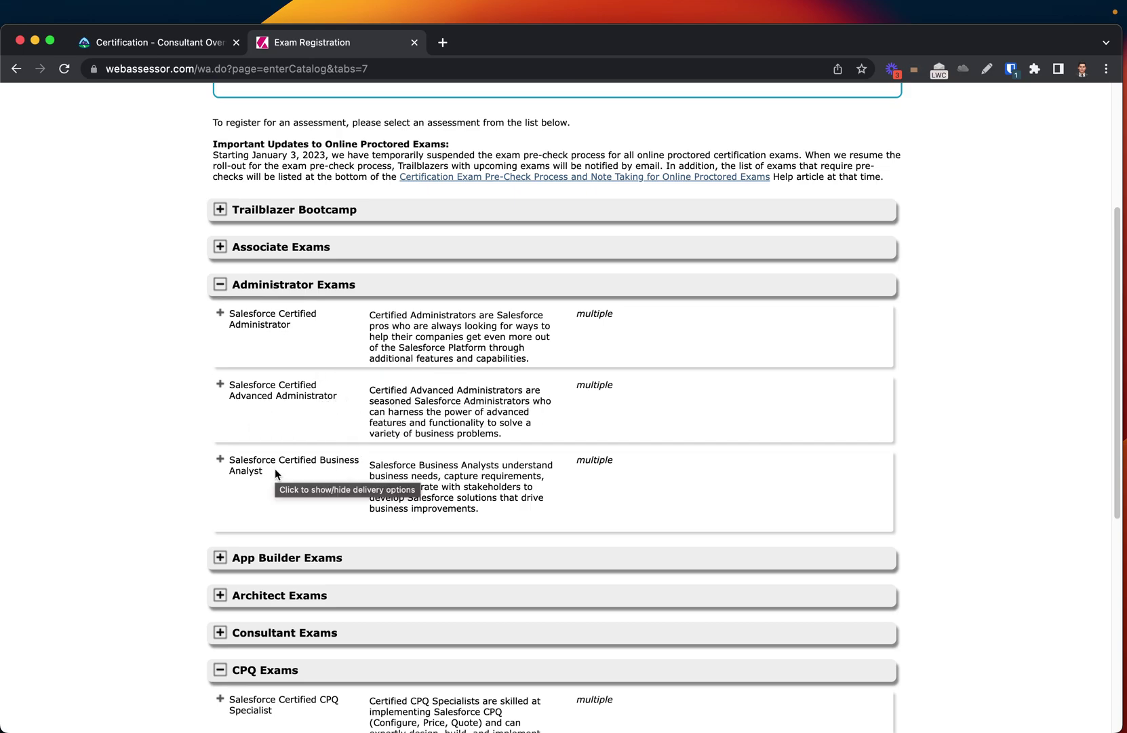
pyautogui.scroll(-3, 272, 465)
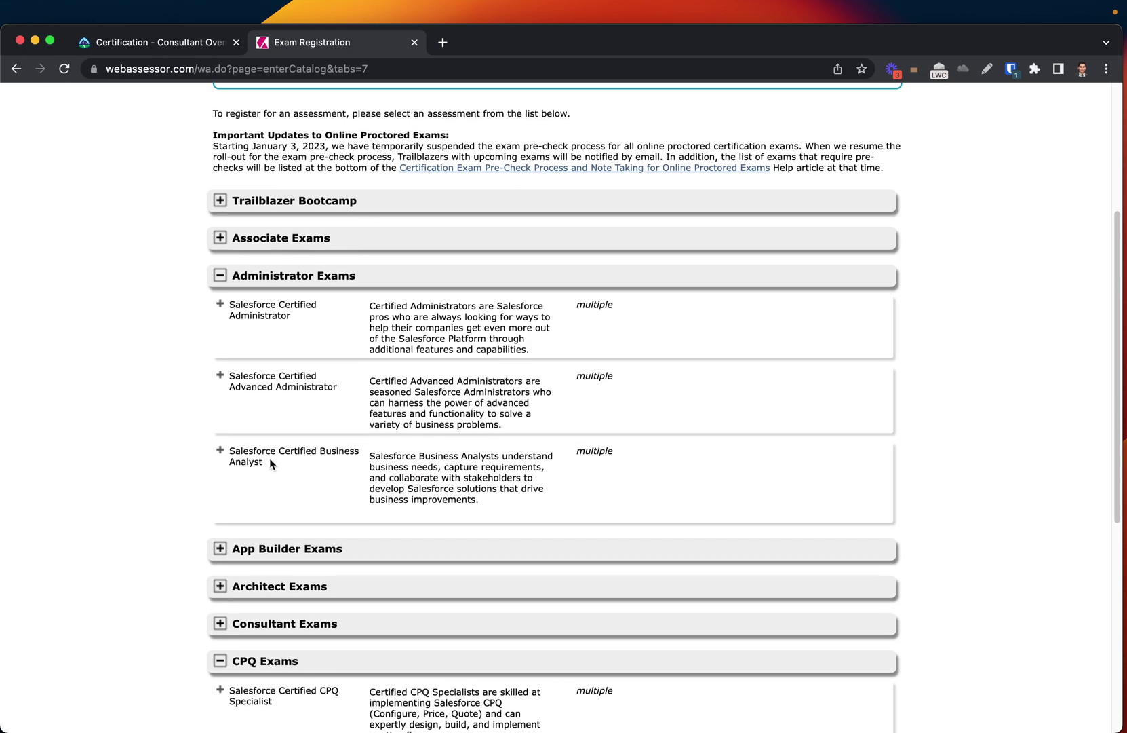
# Step: Expand the Developer Exams category and show the delivery options of Salesforce Certified Platform Developer II - Multiple Choice
pyautogui.scroll(-7, 286, 470)
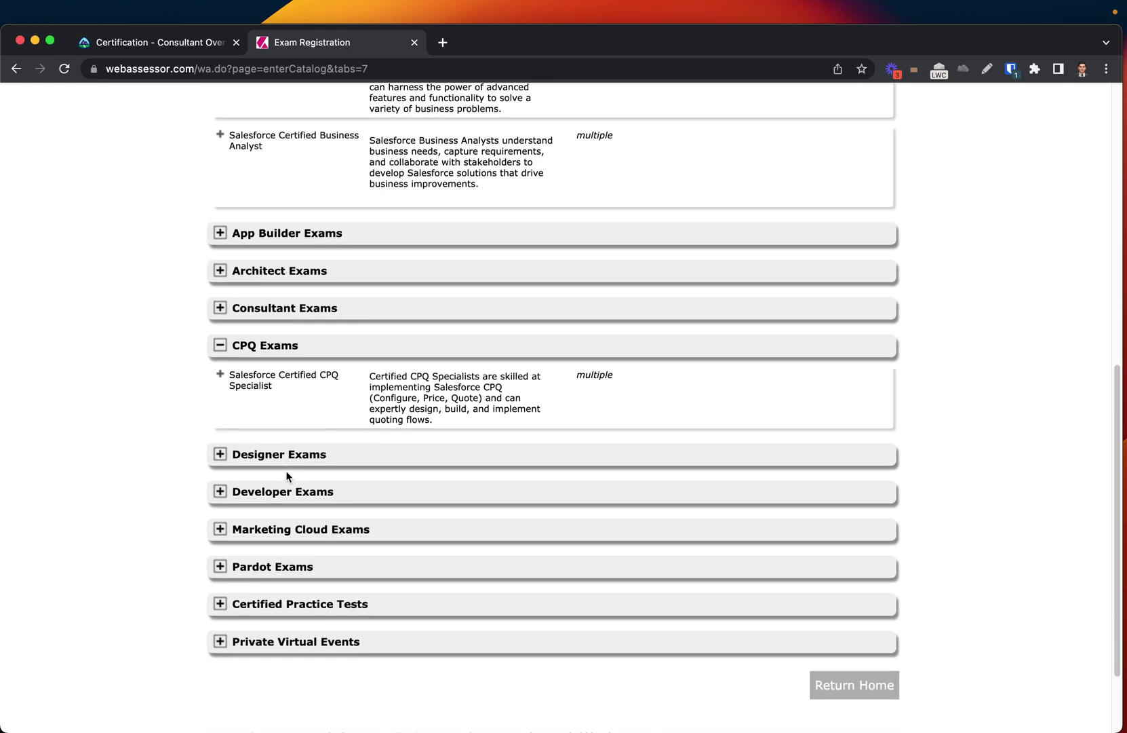
pyautogui.click(227, 489)
pyautogui.scroll(-3, 258, 489)
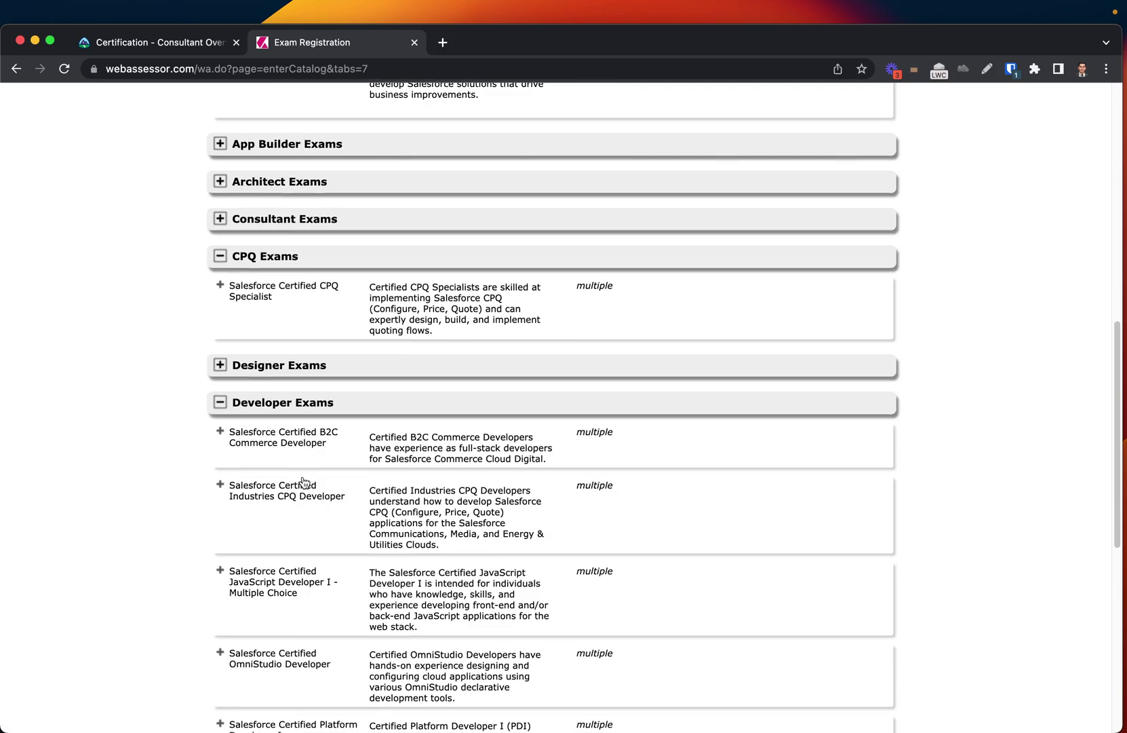
pyautogui.scroll(-4, 299, 486)
pyautogui.scroll(-5, 338, 481)
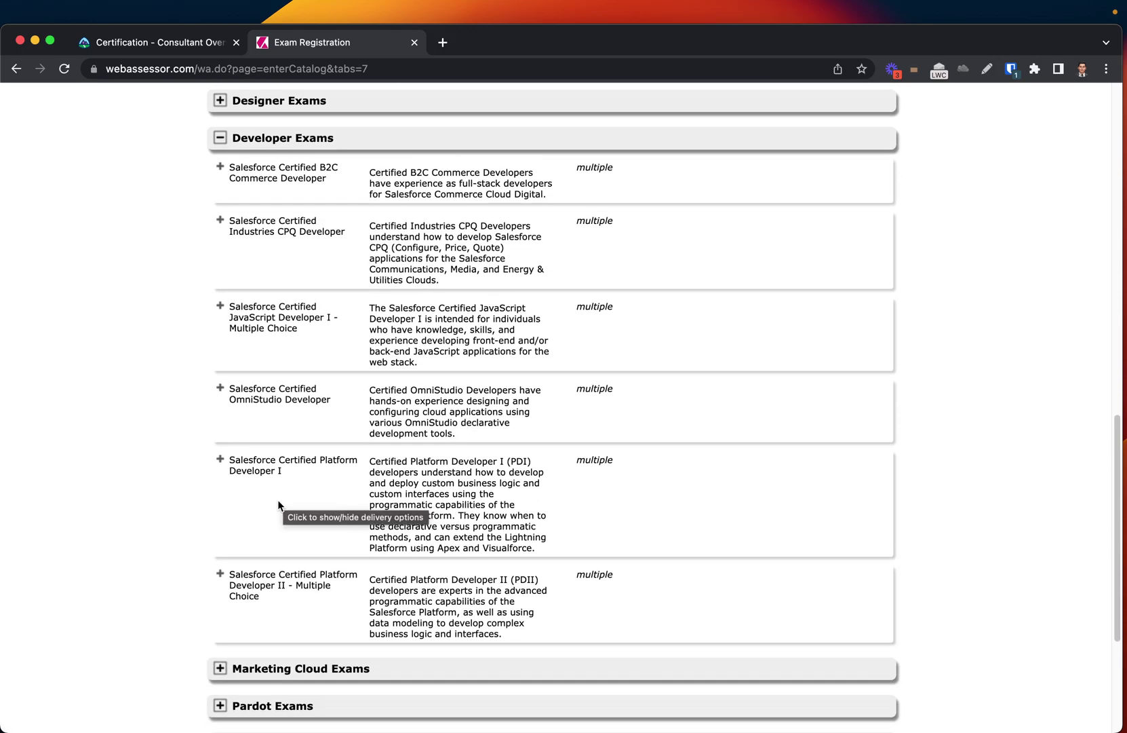
pyautogui.click(221, 573)
pyautogui.scroll(-8, 333, 577)
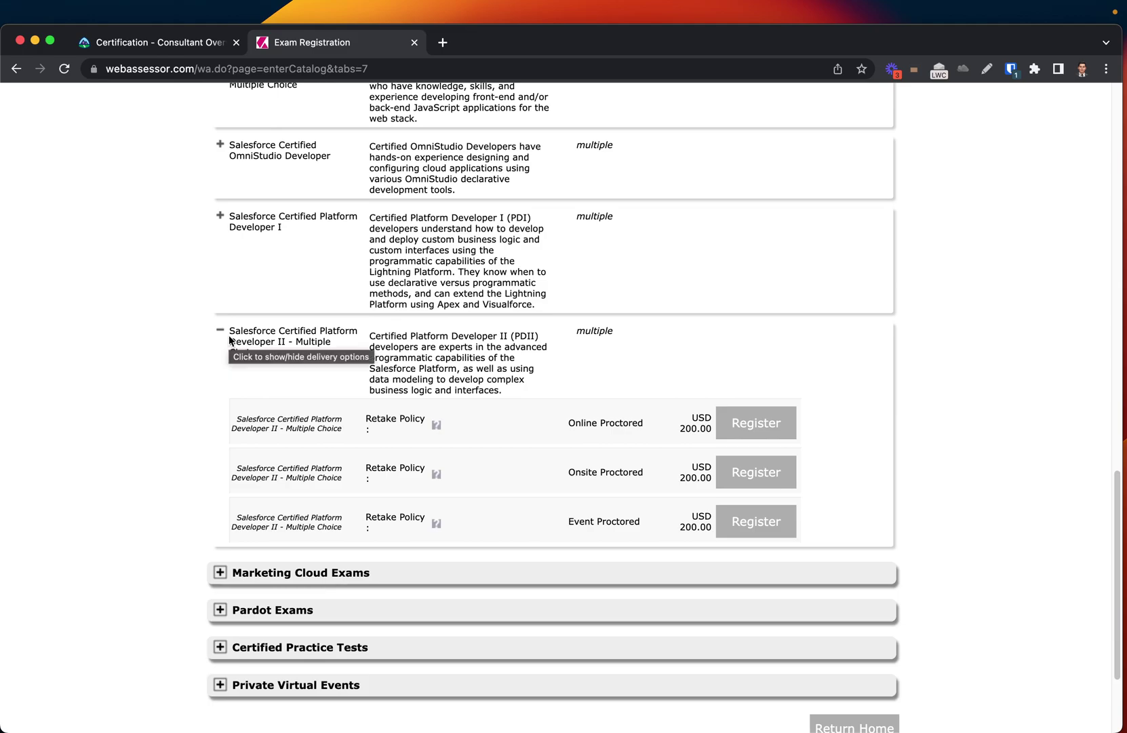
# Step: Underline the three proctoring options and their prices with page annotations, draw an arrow to Online Proctored, and remove the drawings
pyautogui.click(987, 68)
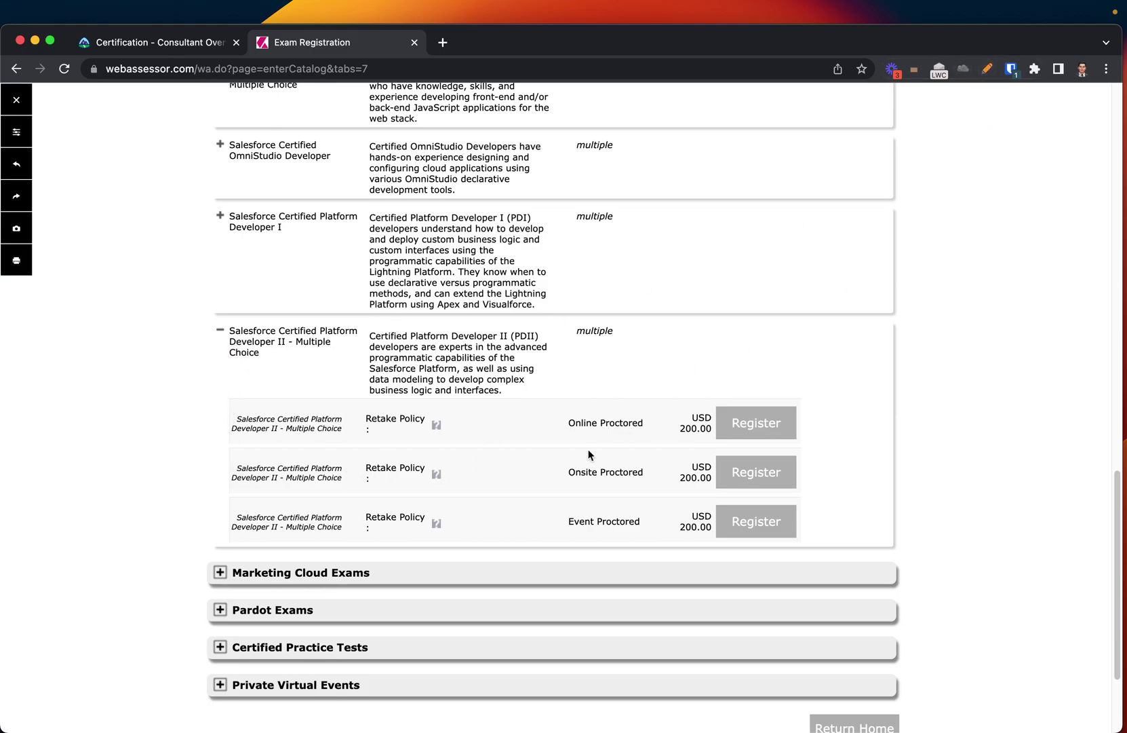
pyautogui.moveTo(616, 431); pyautogui.dragTo(648, 432)
pyautogui.moveTo(555, 486); pyautogui.dragTo(622, 485)
pyautogui.moveTo(624, 531); pyautogui.dragTo(642, 531)
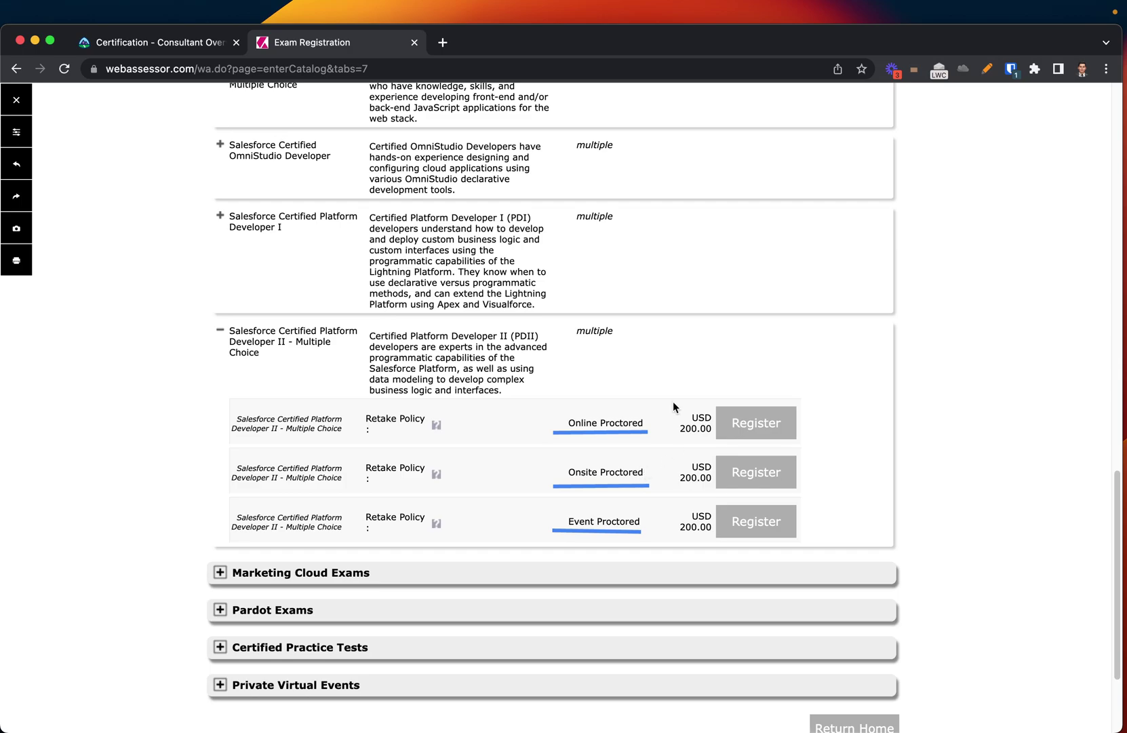
pyautogui.moveTo(671, 435); pyautogui.dragTo(705, 436)
pyautogui.moveTo(671, 534); pyautogui.dragTo(716, 535)
pyautogui.moveTo(459, 419)
pyautogui.mouseDown()
pyautogui.moveTo(559, 419)
pyautogui.moveTo(526, 407)
pyautogui.mouseUp()
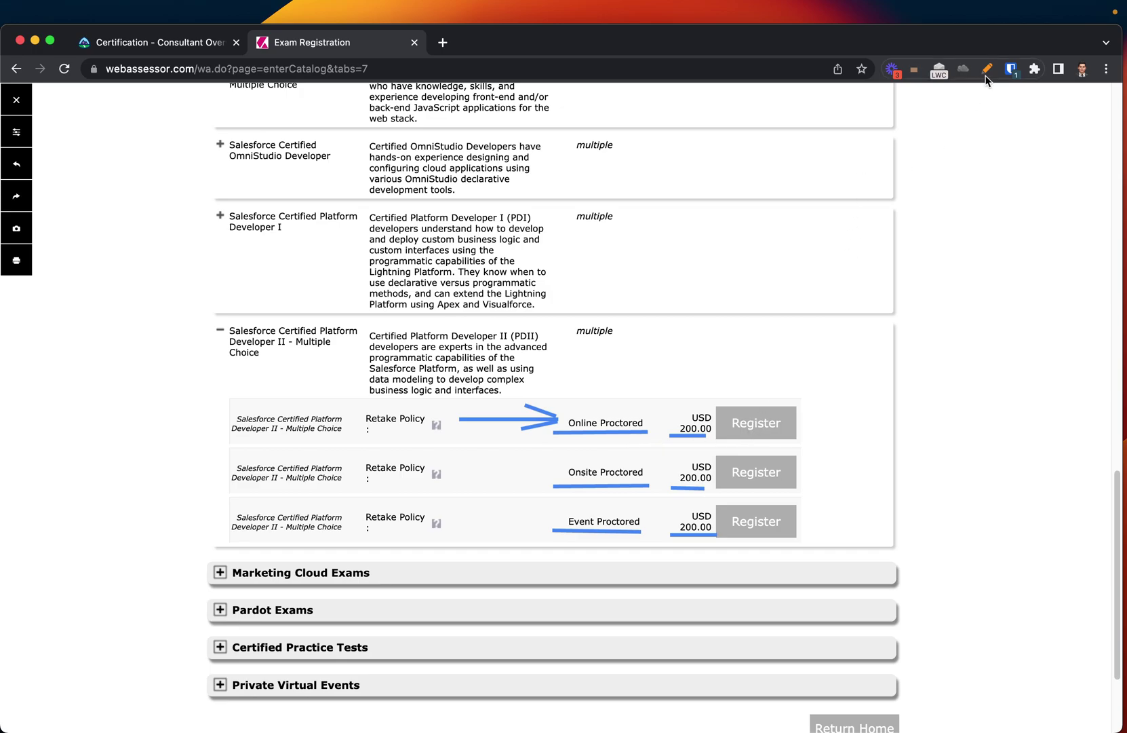
pyautogui.press('Escape')
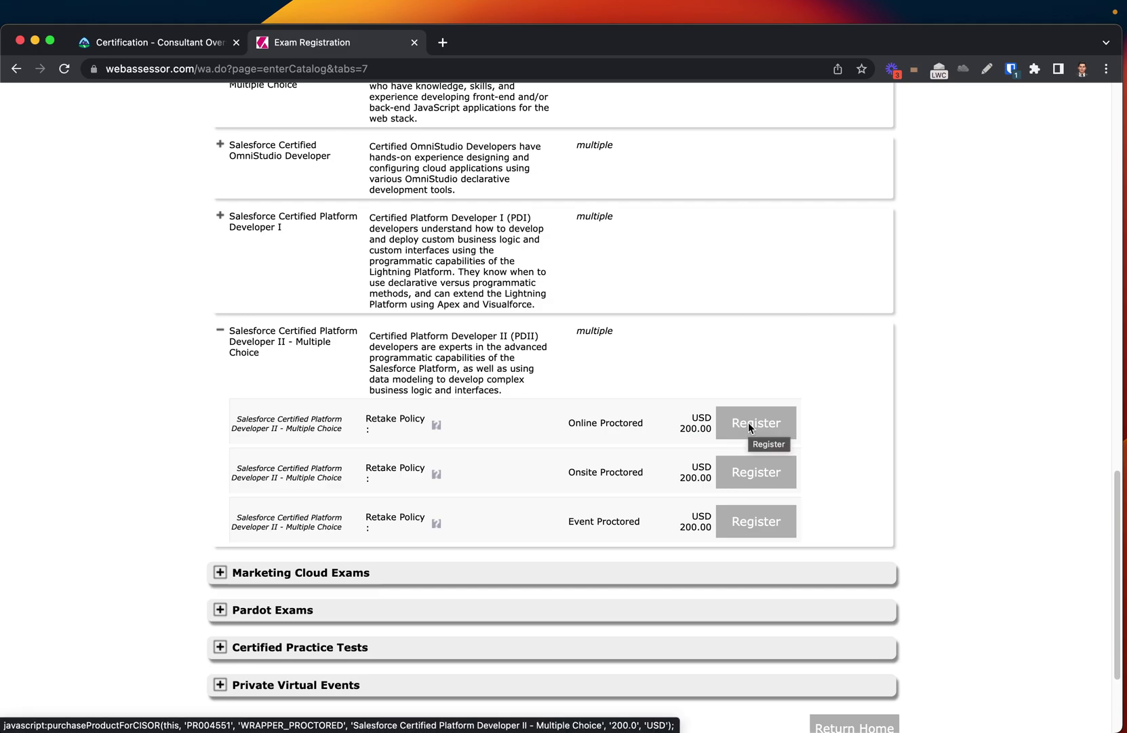
# Step: Start registering for the Online Proctored Platform Developer II exam and set the time zone to America/New_York
pyautogui.click(749, 424)
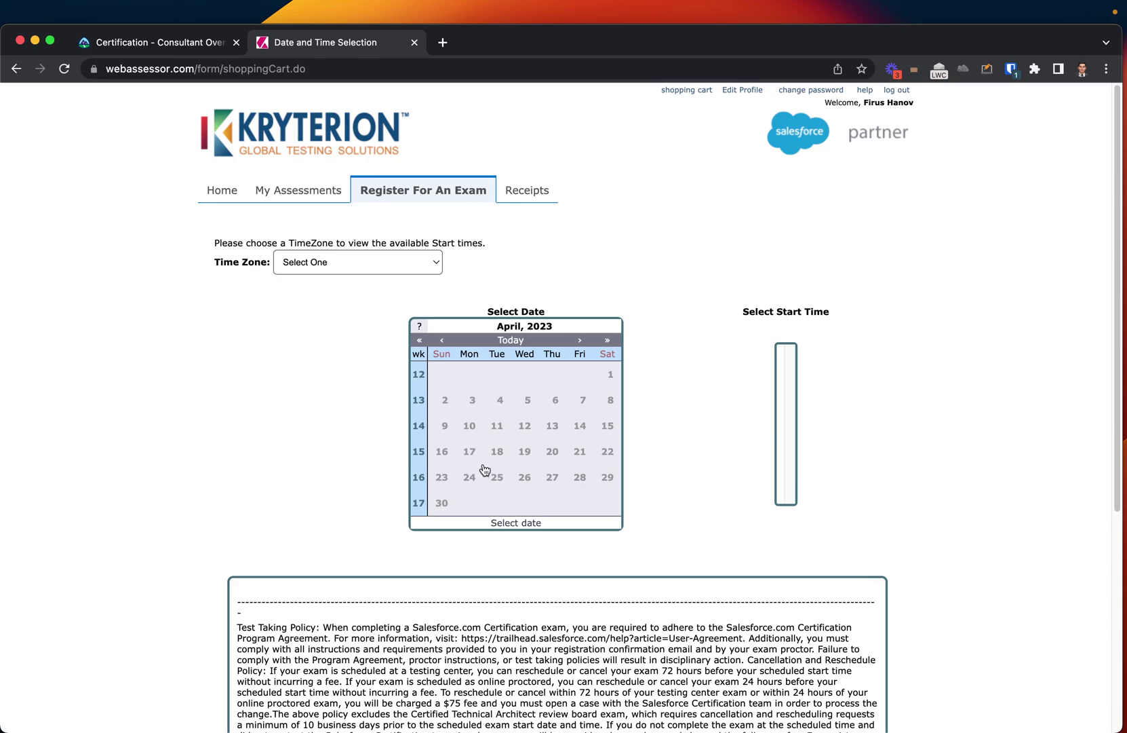
pyautogui.click(327, 263)
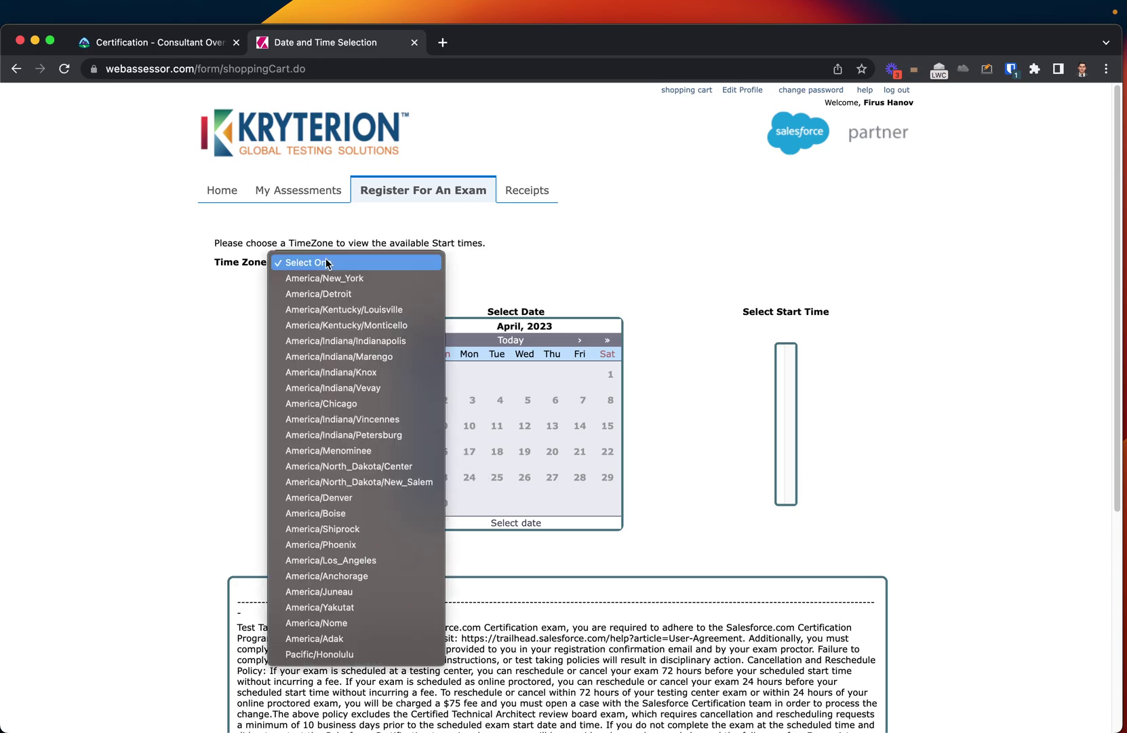
pyautogui.click(329, 279)
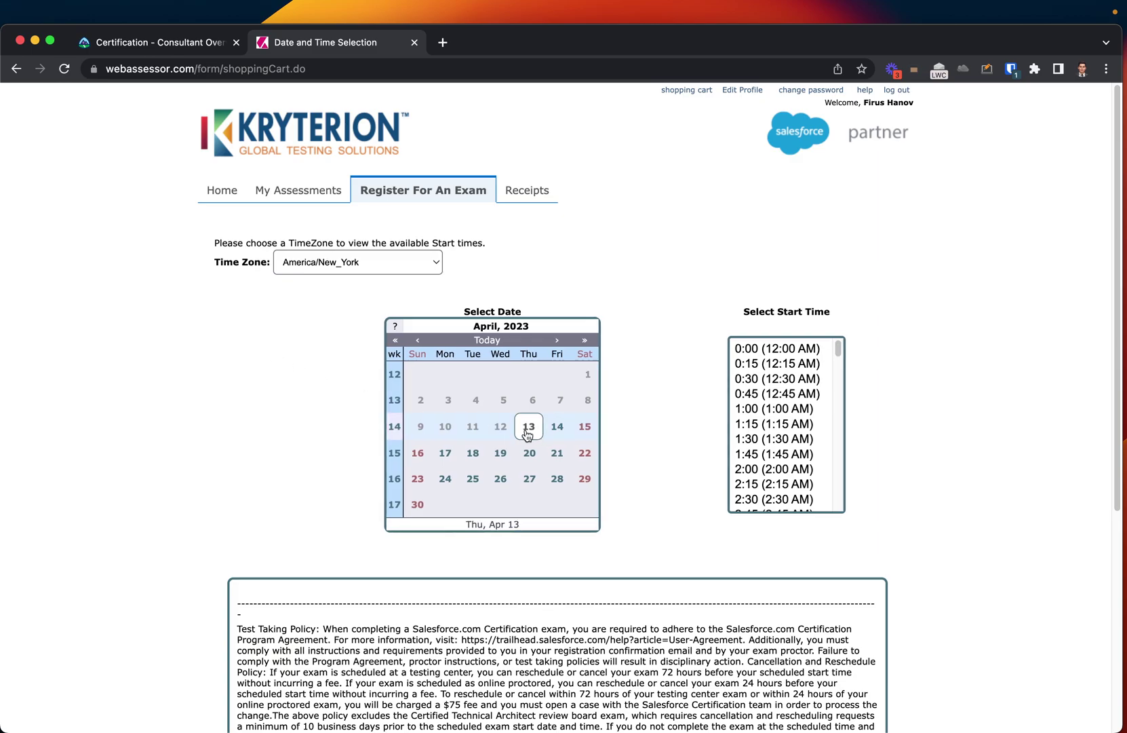
# Step: Select 14 April 2023 as the exam date and browse the start times offered for that day
pyautogui.click(558, 432)
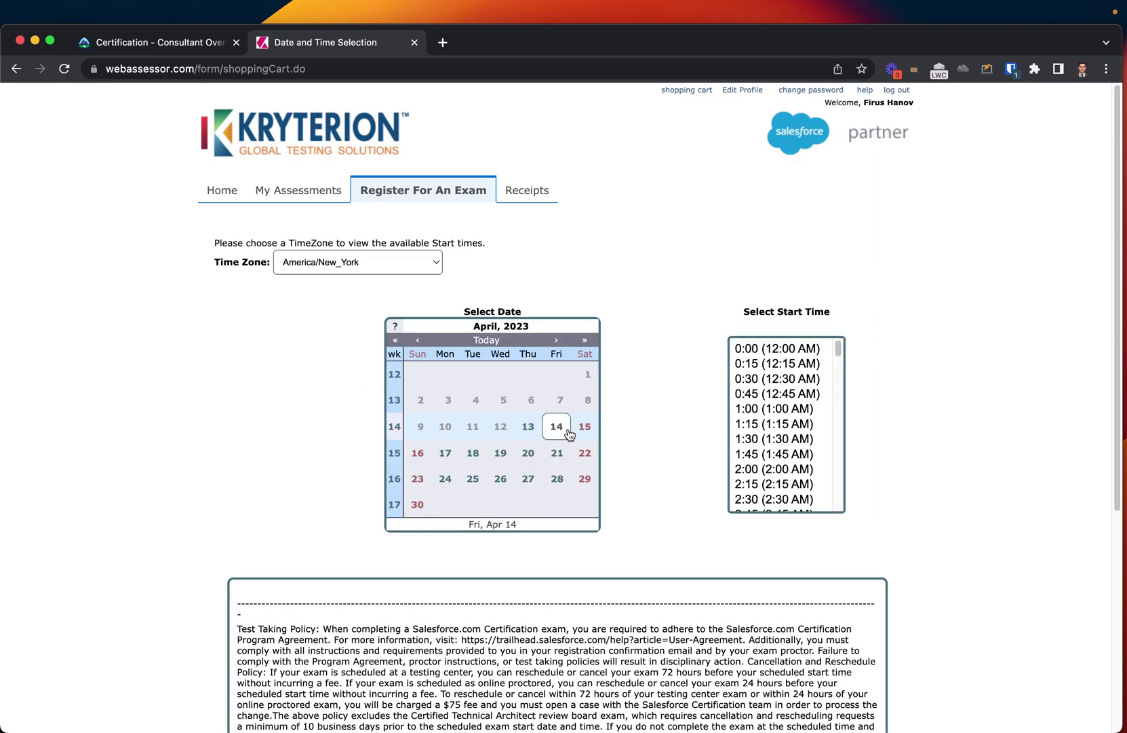
pyautogui.scroll(-3, 790, 410)
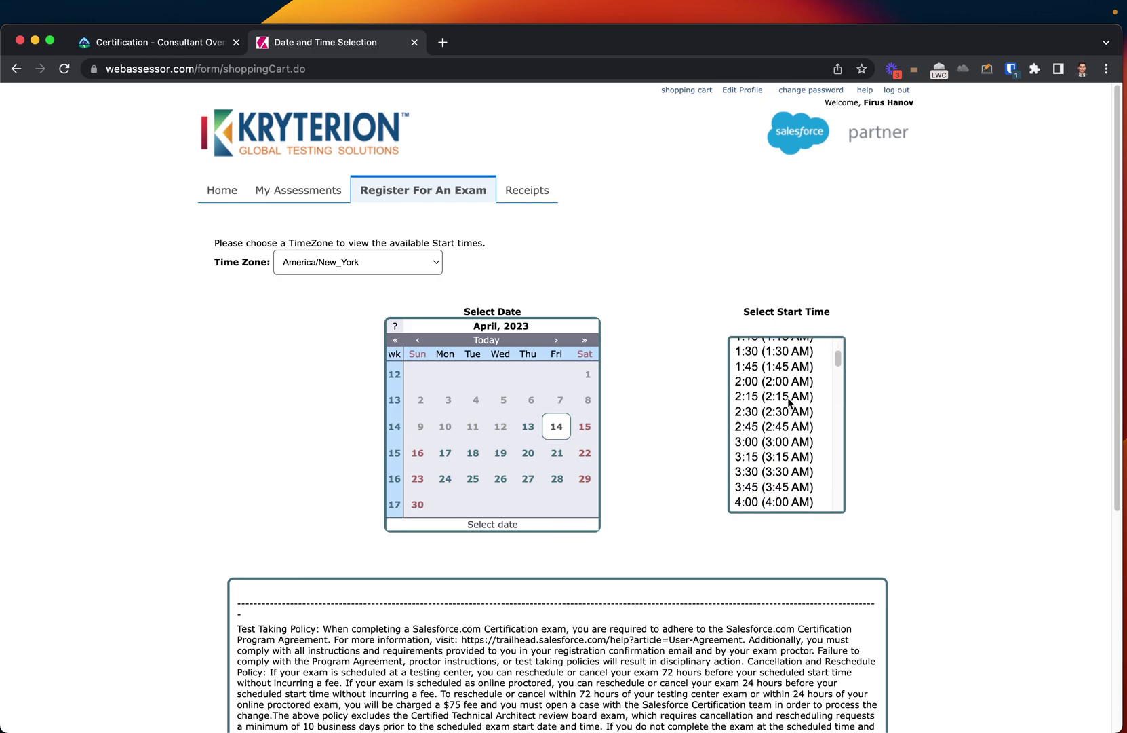
pyautogui.moveTo(839, 358); pyautogui.dragTo(822, 340)
pyautogui.scroll(-12, 790, 428)
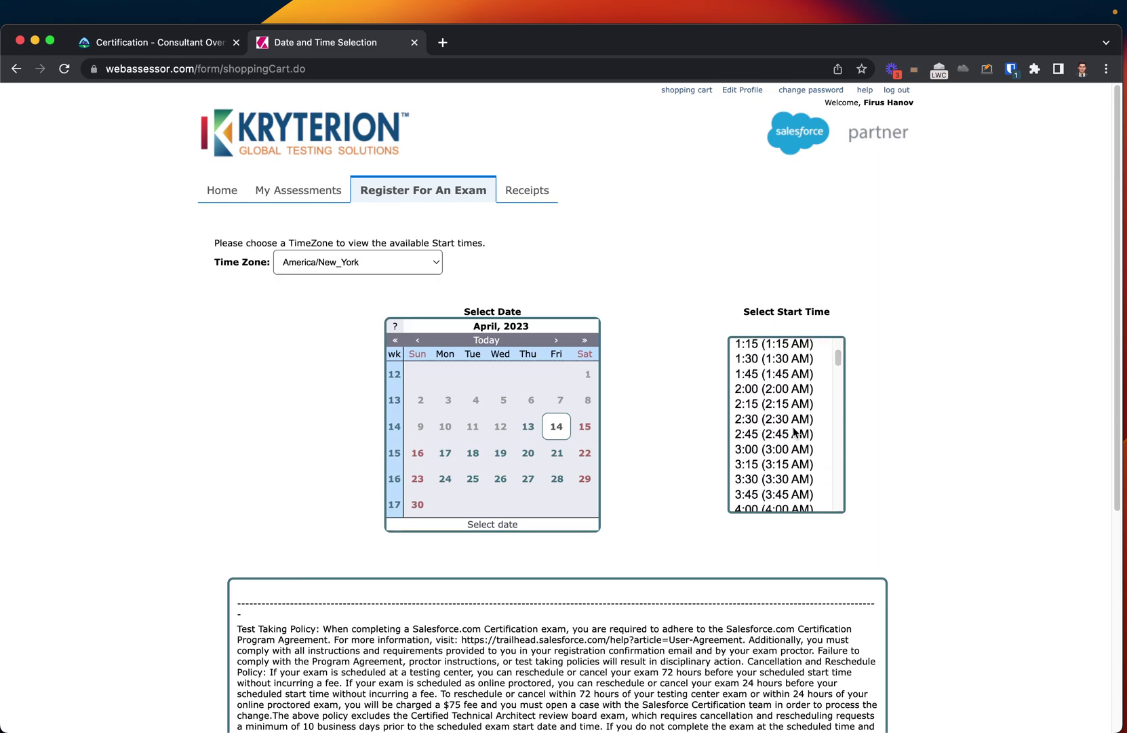
pyautogui.scroll(-4, 776, 434)
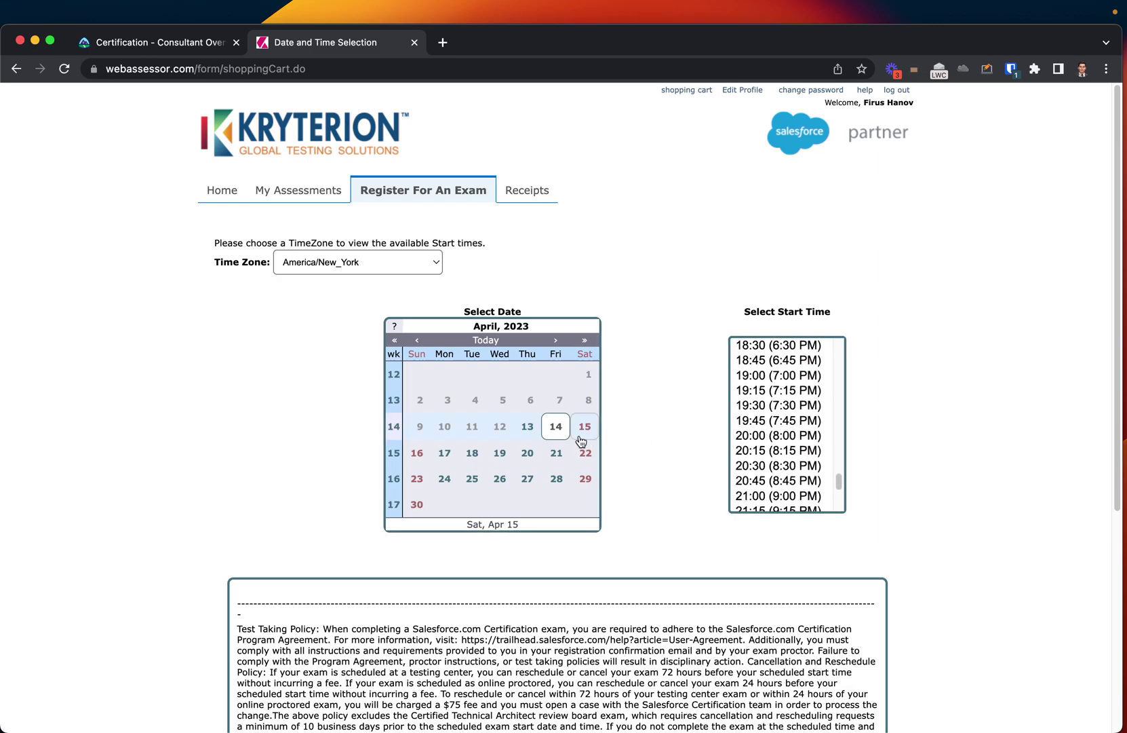
pyautogui.scroll(-2, 794, 437)
pyautogui.scroll(-1, 799, 441)
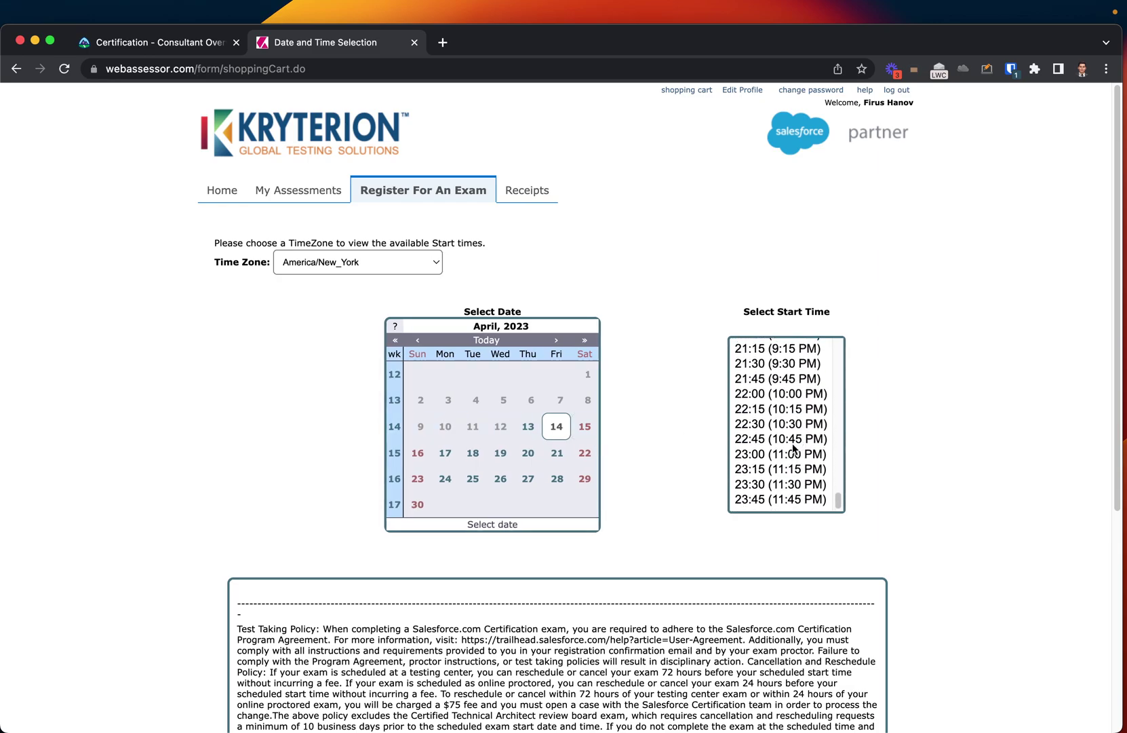
# Step: Set the exam date to 15 April 2023 and choose the 15:00 (3:00 PM) start time
pyautogui.click(583, 428)
pyautogui.scroll(-5, 790, 468)
pyautogui.scroll(-15, 790, 468)
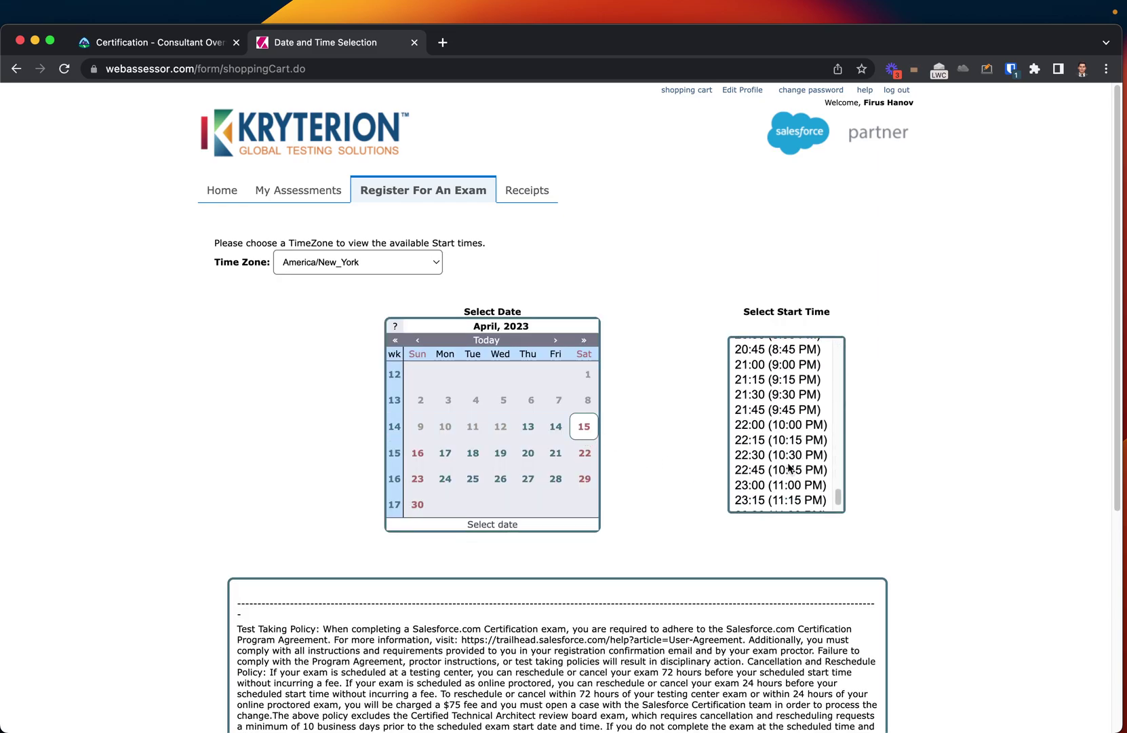
pyautogui.scroll(-1, 789, 468)
pyautogui.scroll(6, 783, 454)
pyautogui.scroll(2, 780, 445)
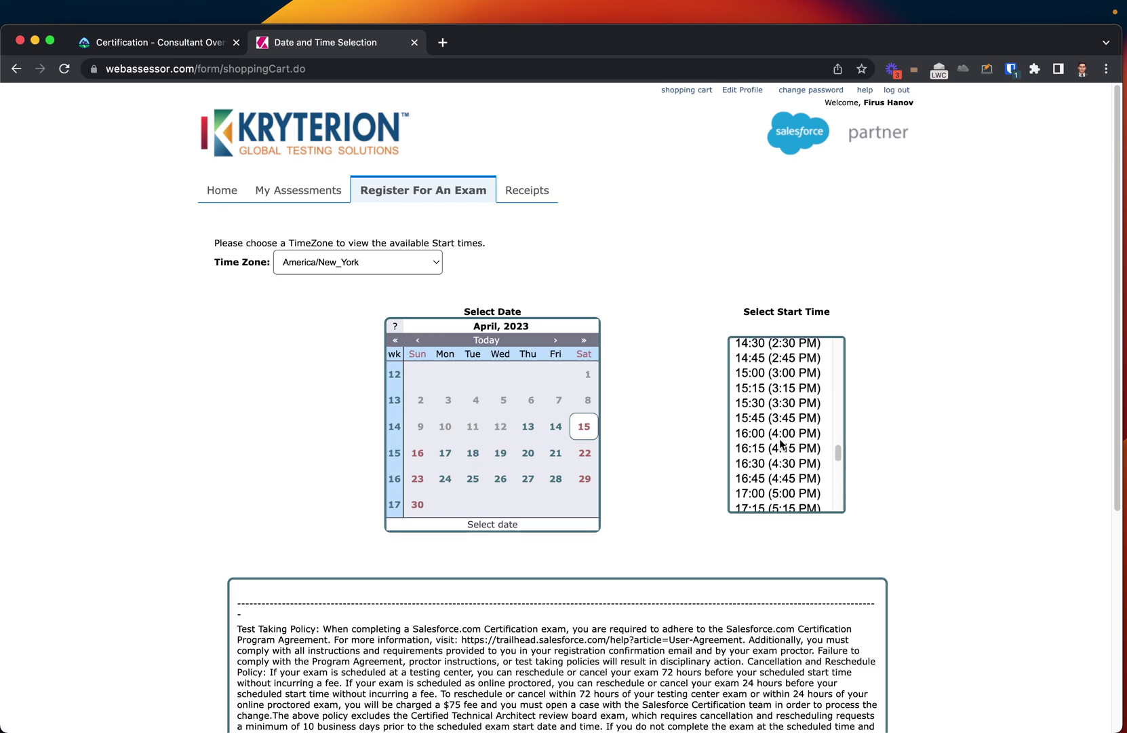
pyautogui.click(753, 387)
# Step: Acknowledge the test taking policy terms and confirm the chosen exam date and time
pyautogui.scroll(-4, 671, 511)
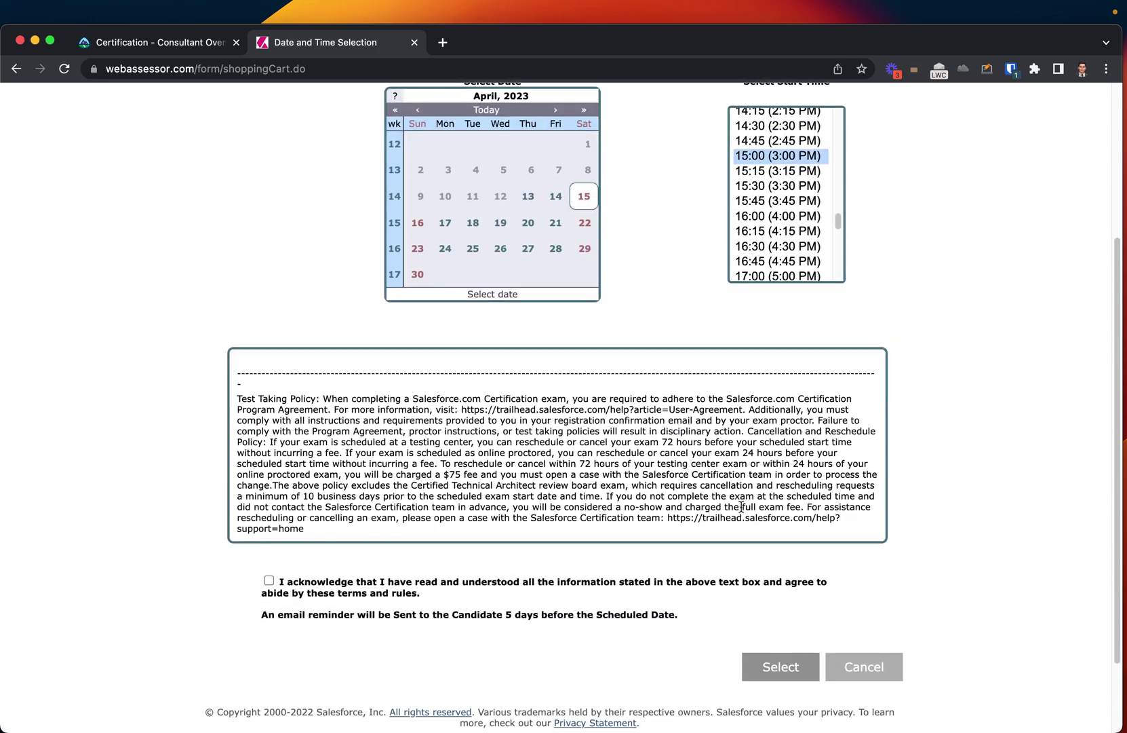
pyautogui.scroll(4, 742, 507)
pyautogui.scroll(-6, 652, 536)
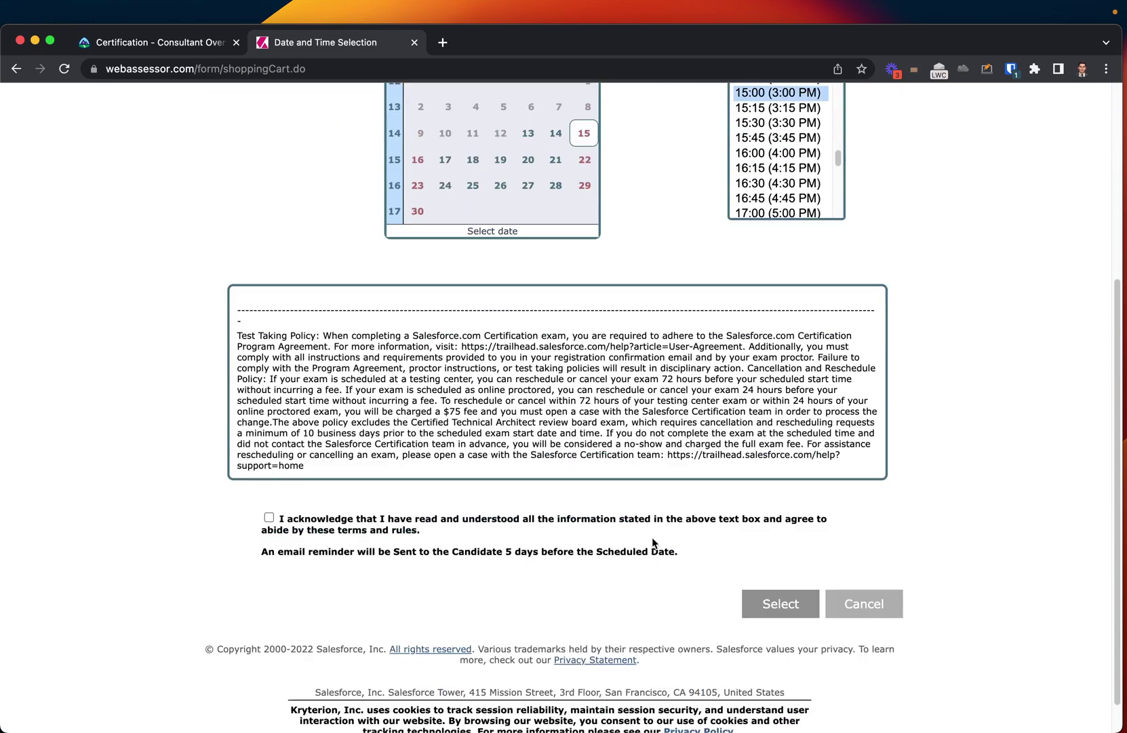
pyautogui.click(268, 479)
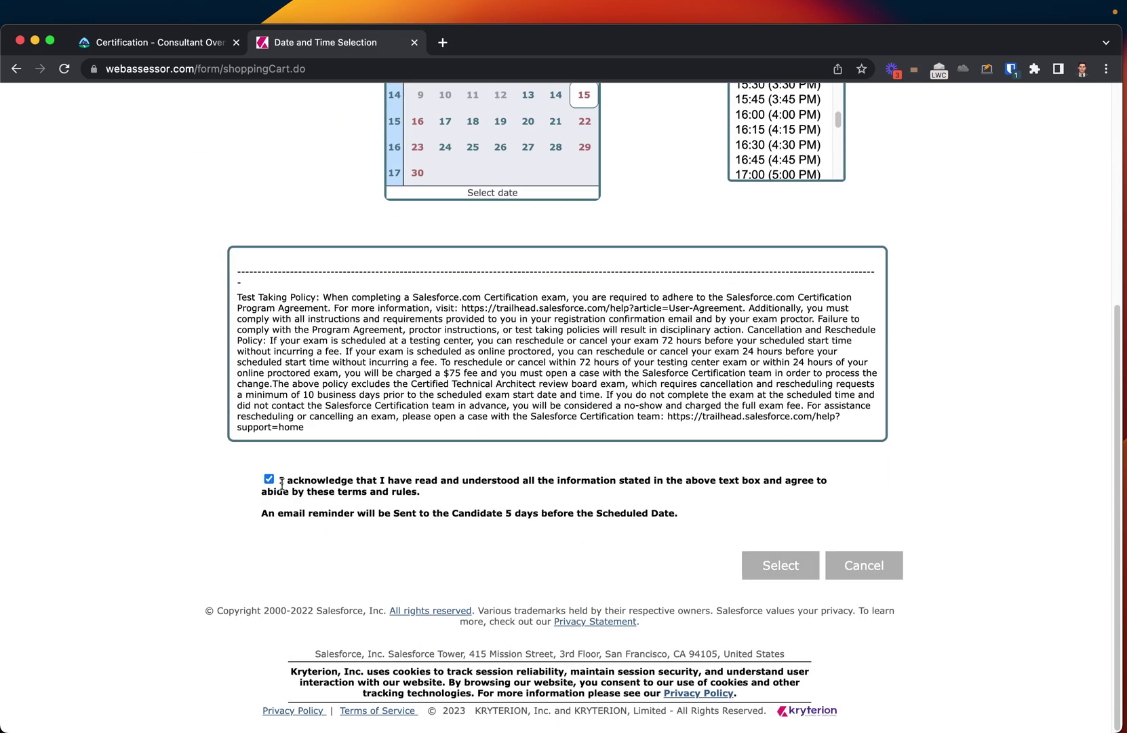
pyautogui.click(780, 569)
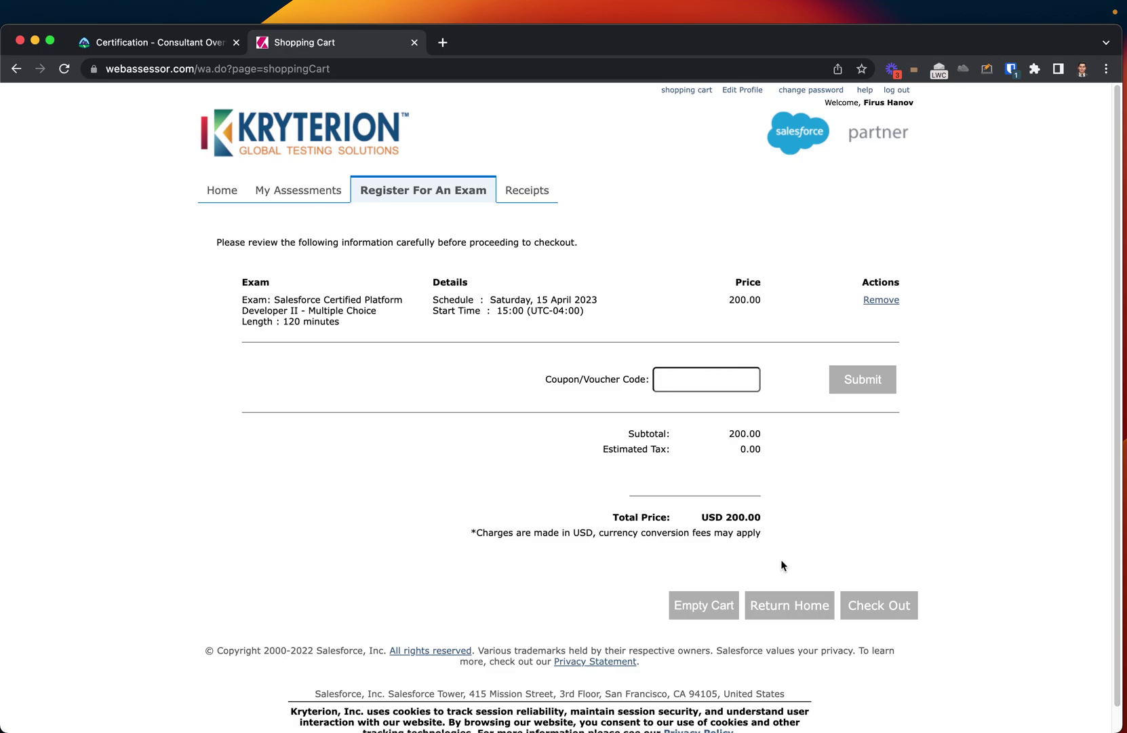
# Step: Review the coupon/voucher code entry in the shopping cart, leave it blank, and proceed to checkout
pyautogui.click(712, 375)
pyautogui.moveTo(546, 384); pyautogui.dragTo(651, 393)
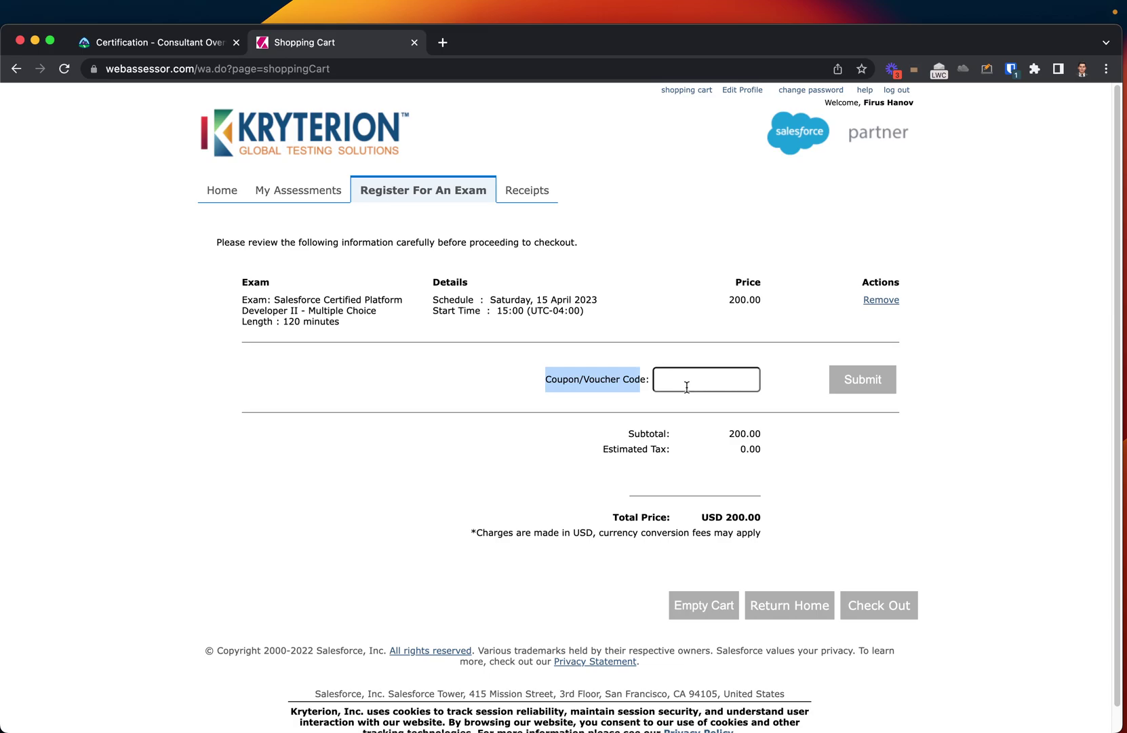
pyautogui.scroll(-1, 693, 417)
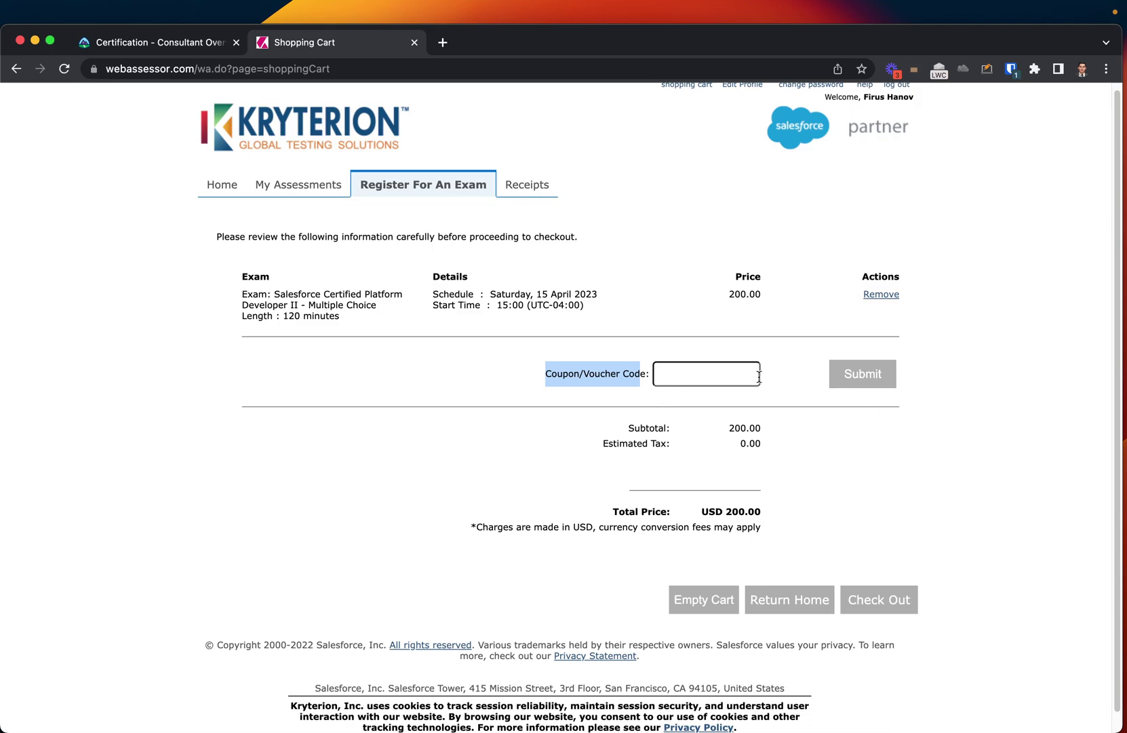
pyautogui.click(714, 377)
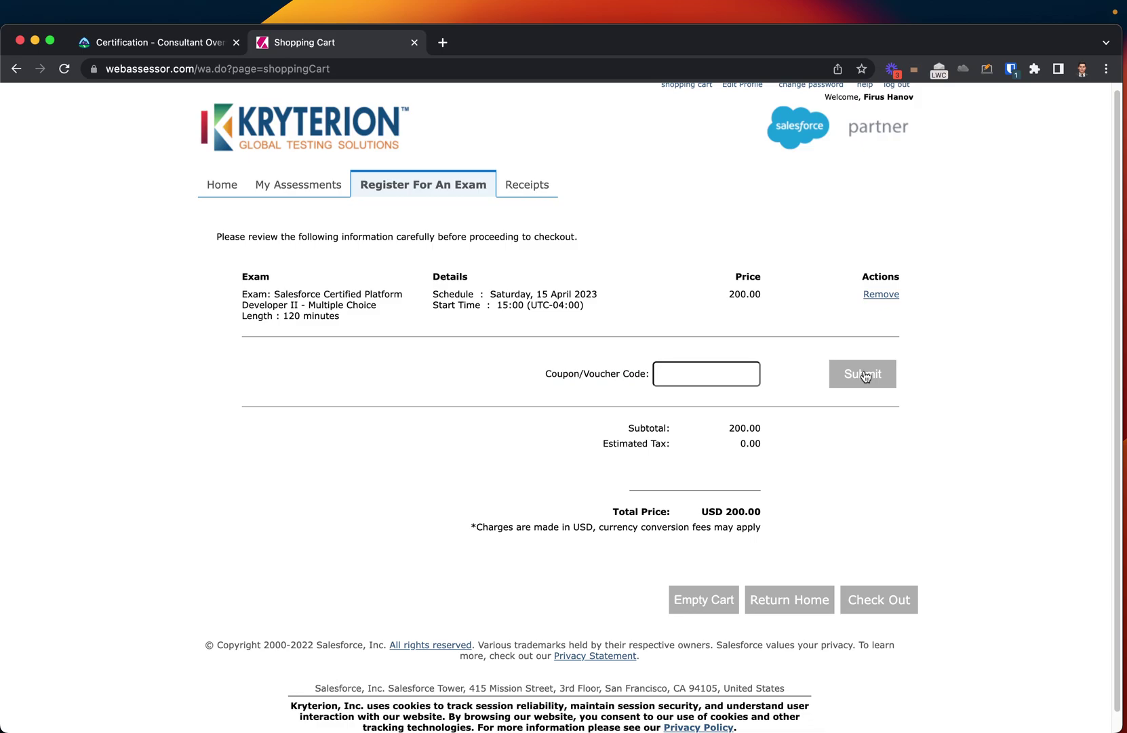
pyautogui.scroll(-1, 835, 468)
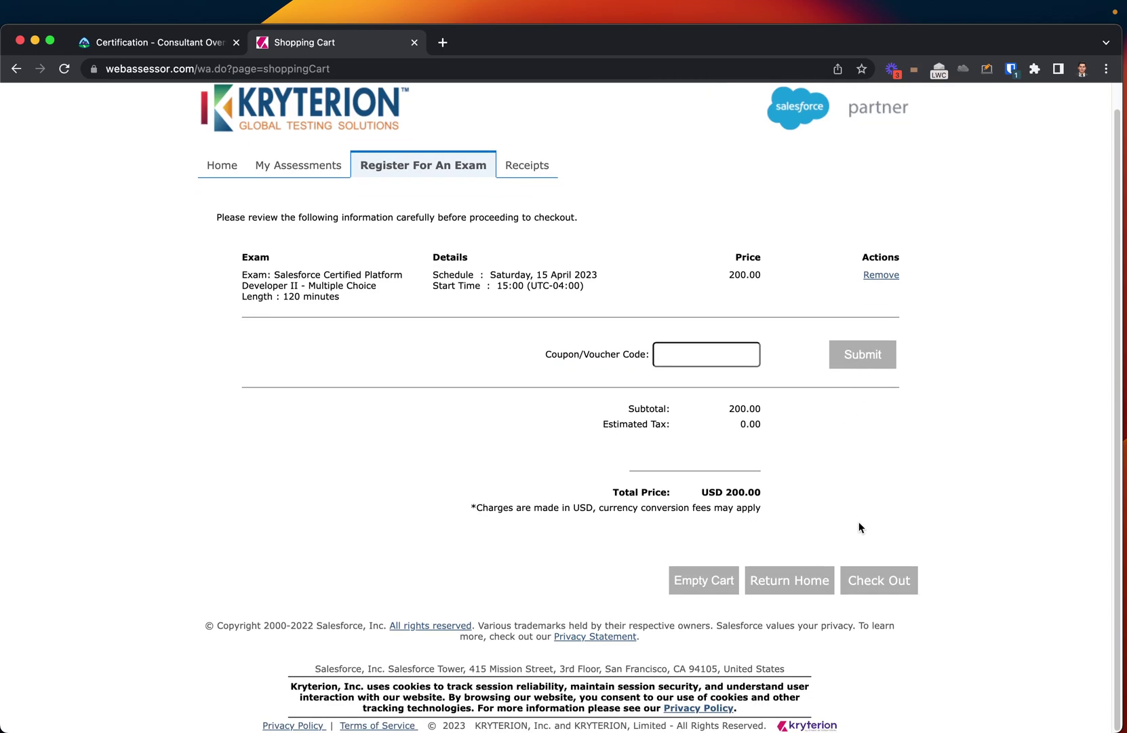
pyautogui.click(881, 581)
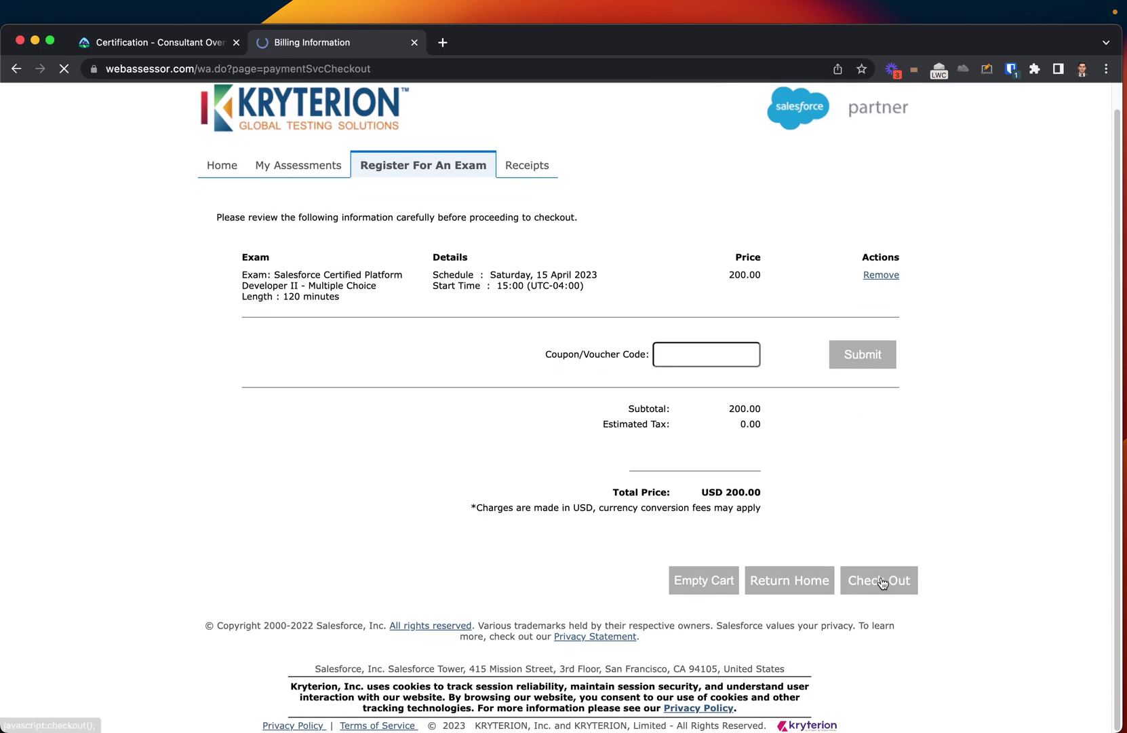